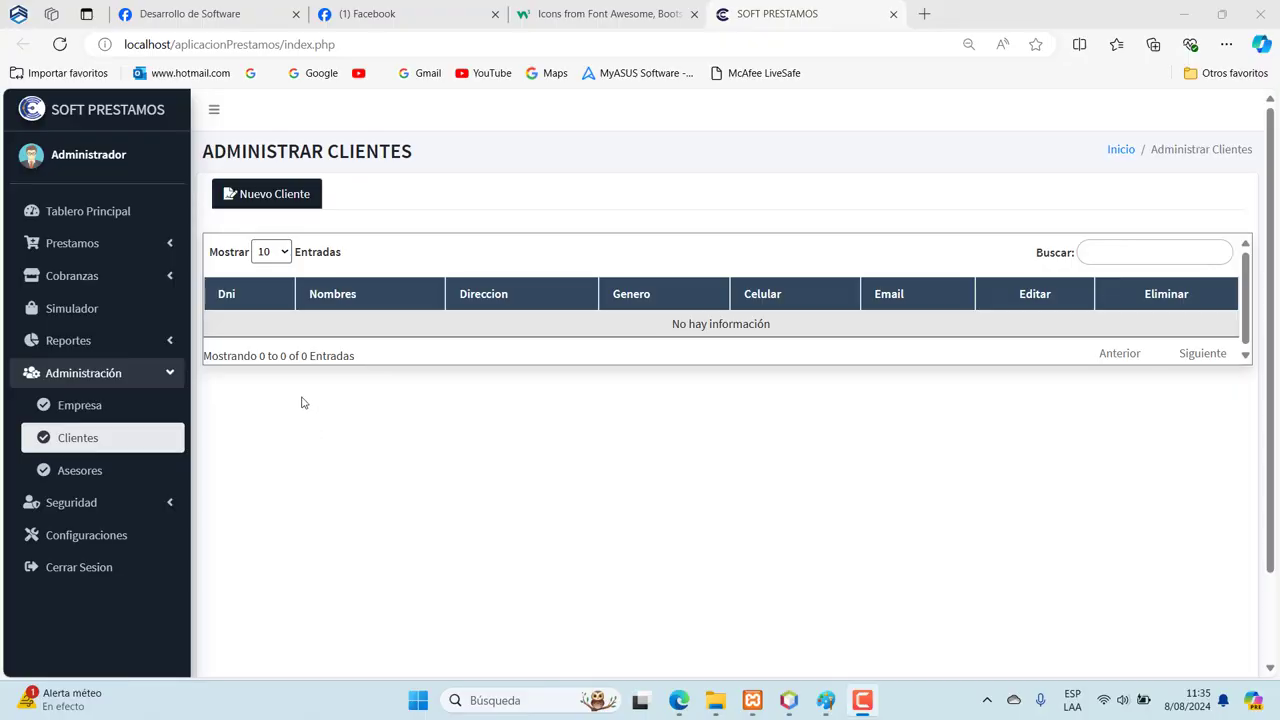
# Save an empty new-client form to see the required-field warnings, then cancel and reopen a blank form
pyautogui.click(279, 197)
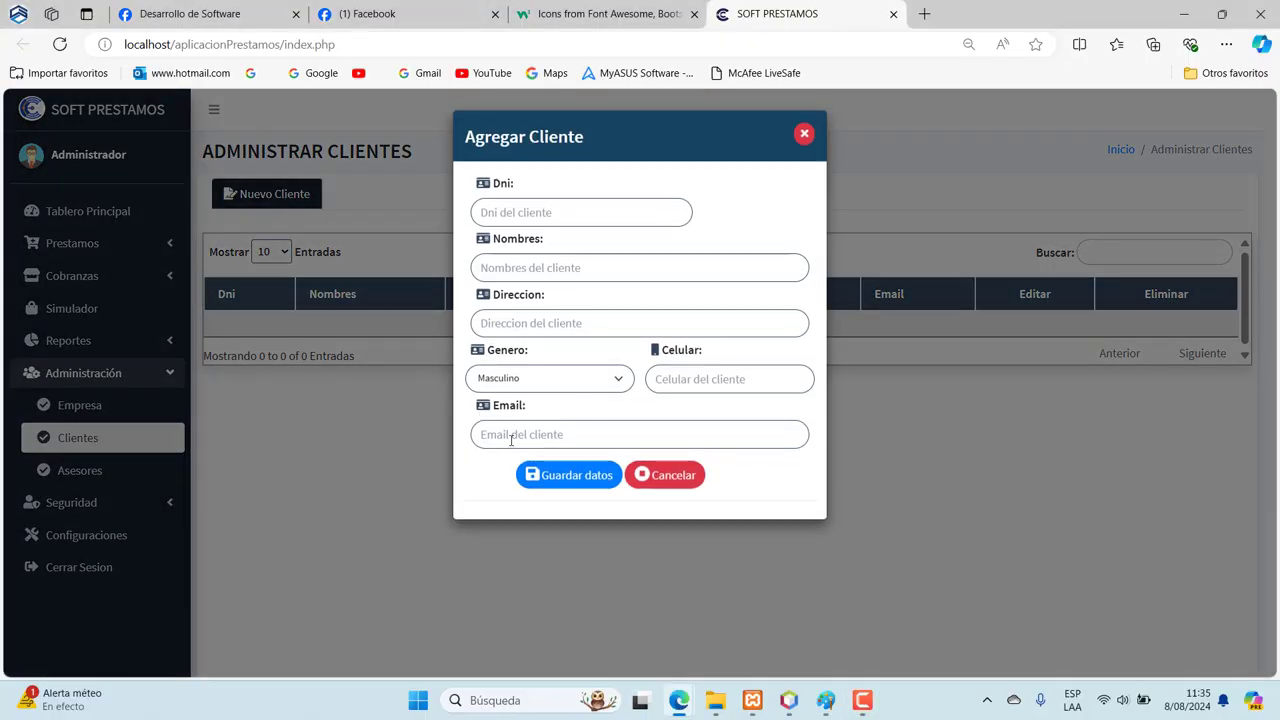
pyautogui.click(549, 477)
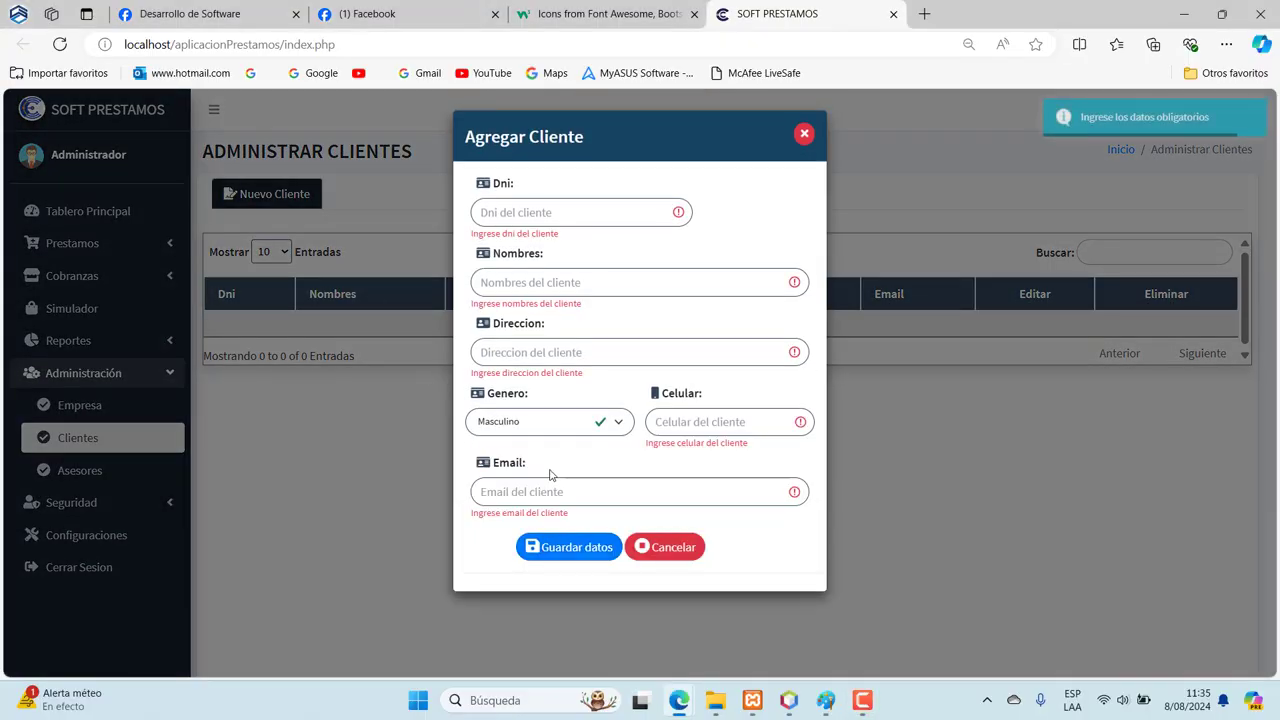
pyautogui.click(666, 546)
pyautogui.click(298, 198)
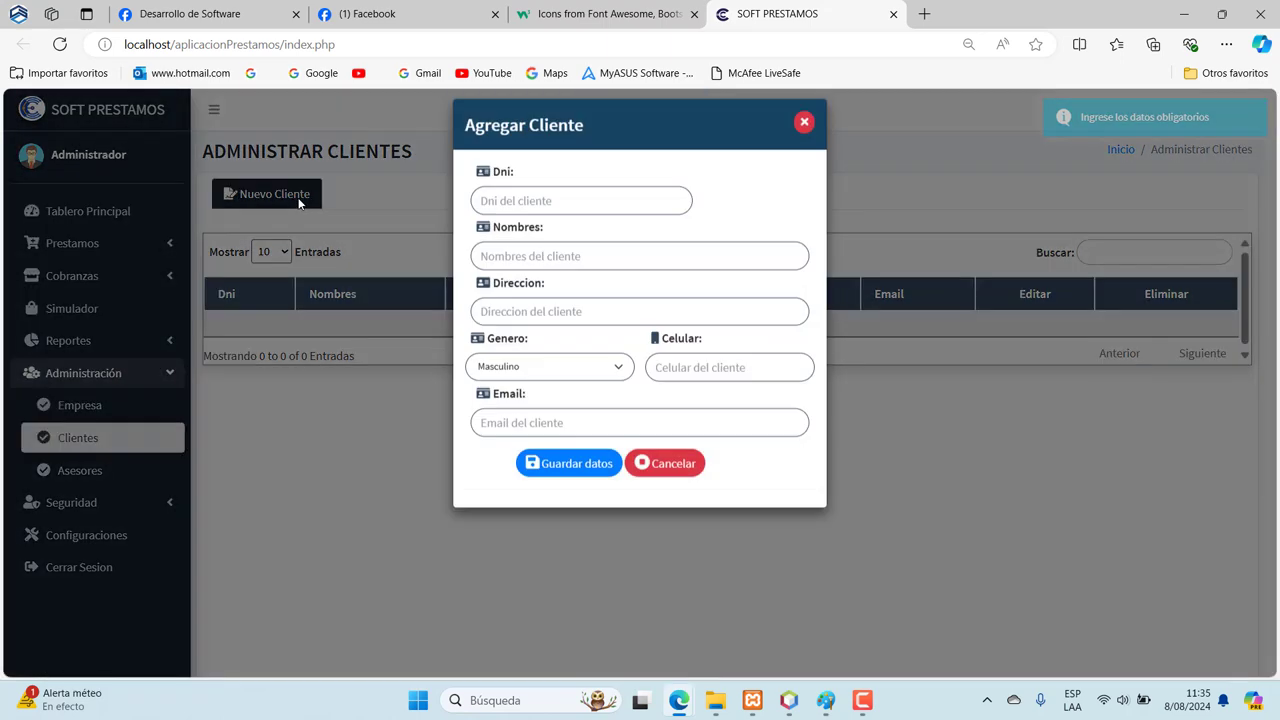
# Enter the first client's Dni, full name and address in the Agregar Cliente form
pyautogui.click(533, 211)
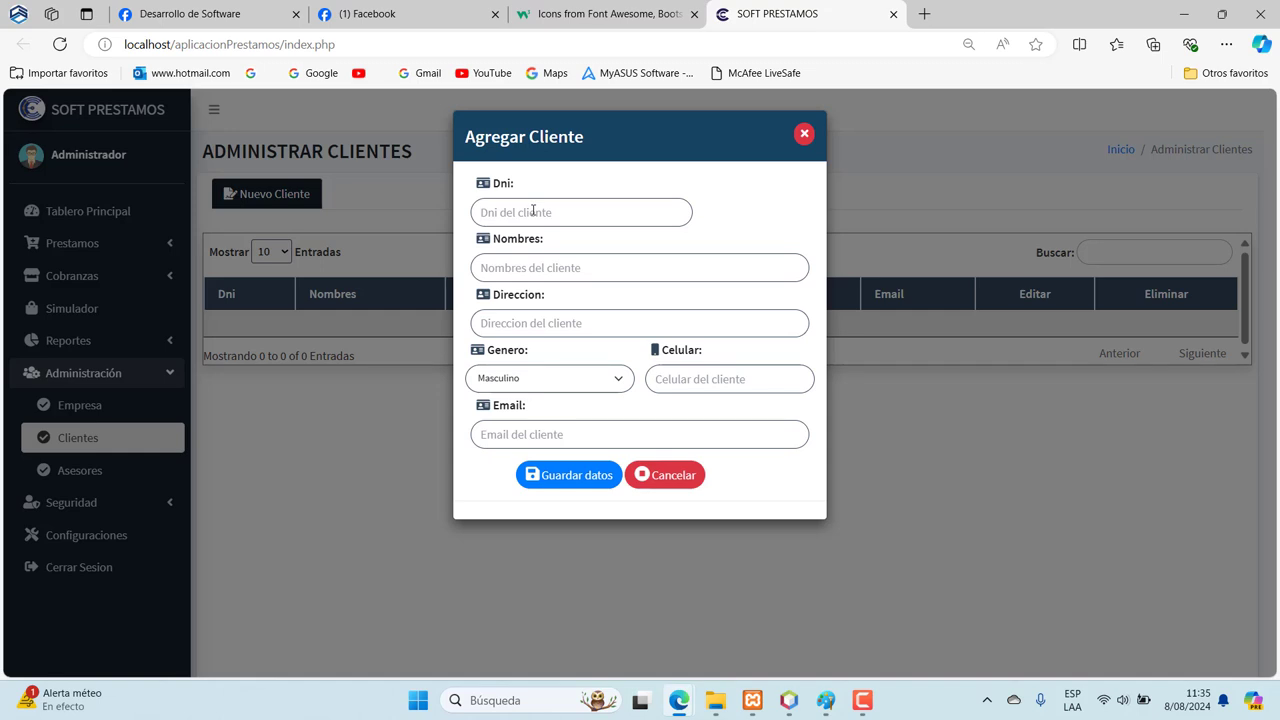
pyautogui.write('1')
pyautogui.write('11')
pyautogui.write('1')
pyautogui.click(532, 268)
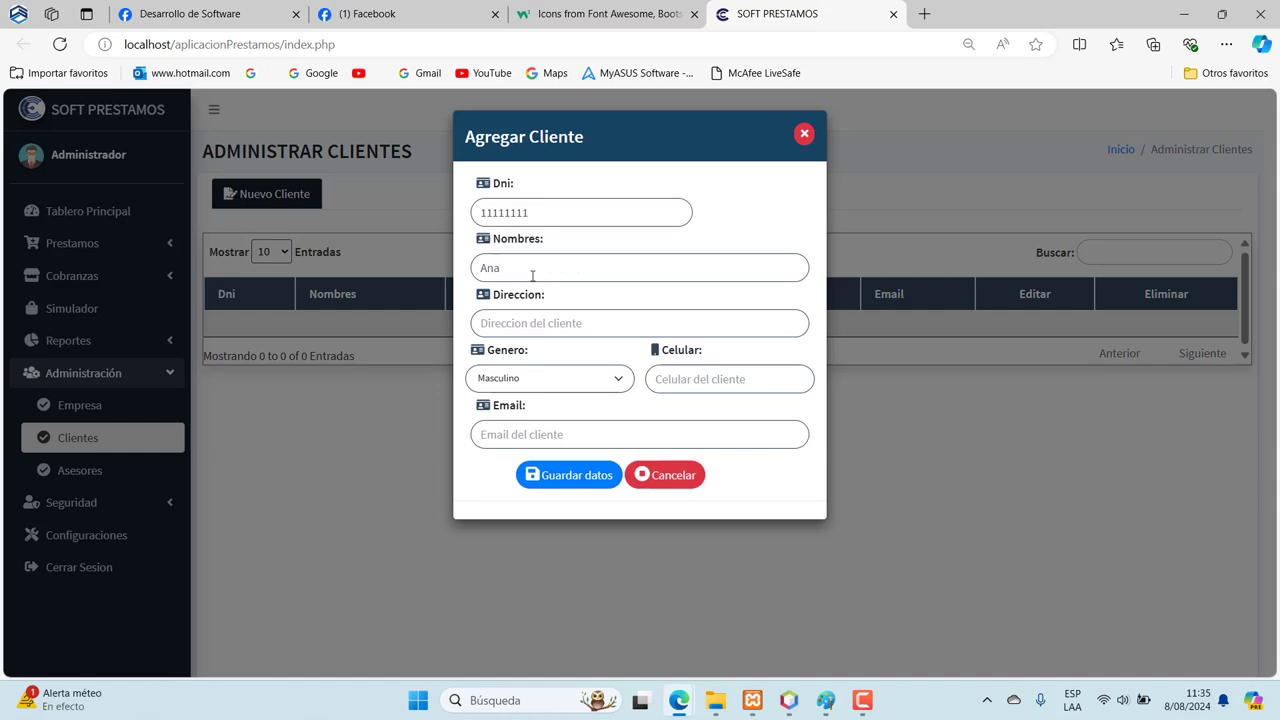
pyautogui.click(527, 313)
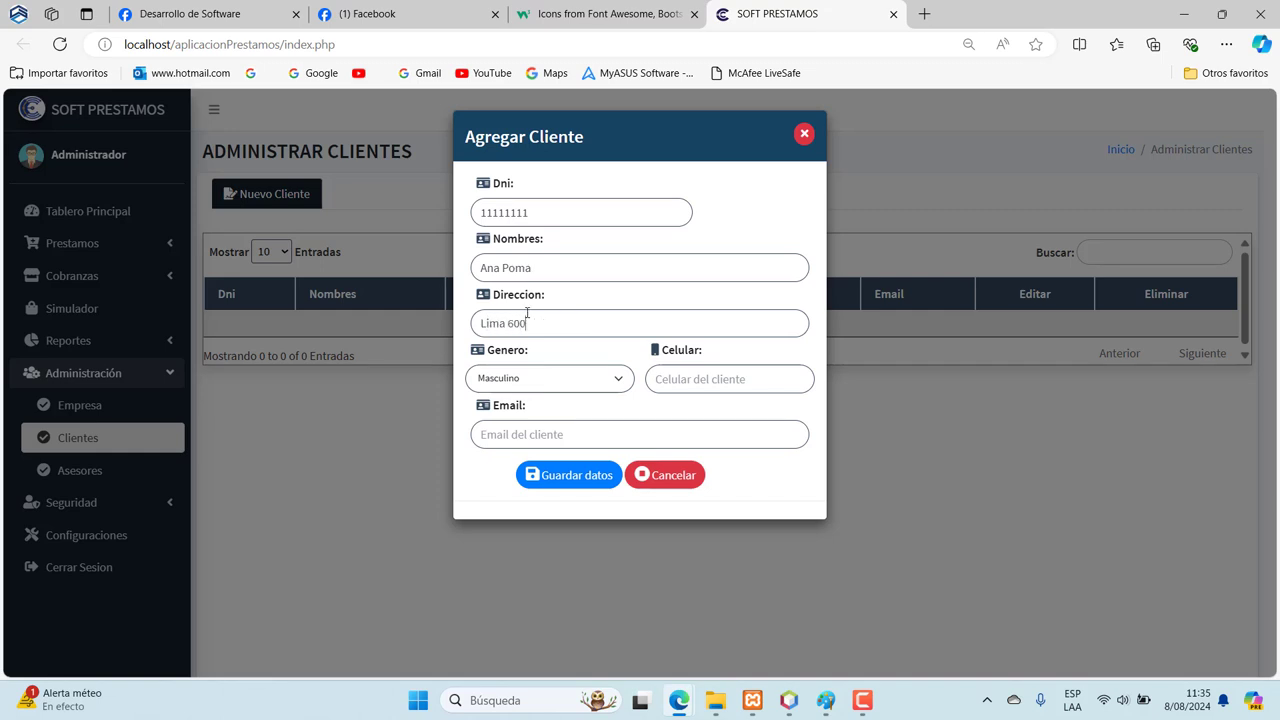
# Set Genero to Femenino, add the mobile number and e-mail, then save the client
pyautogui.click(614, 380)
pyautogui.click(562, 418)
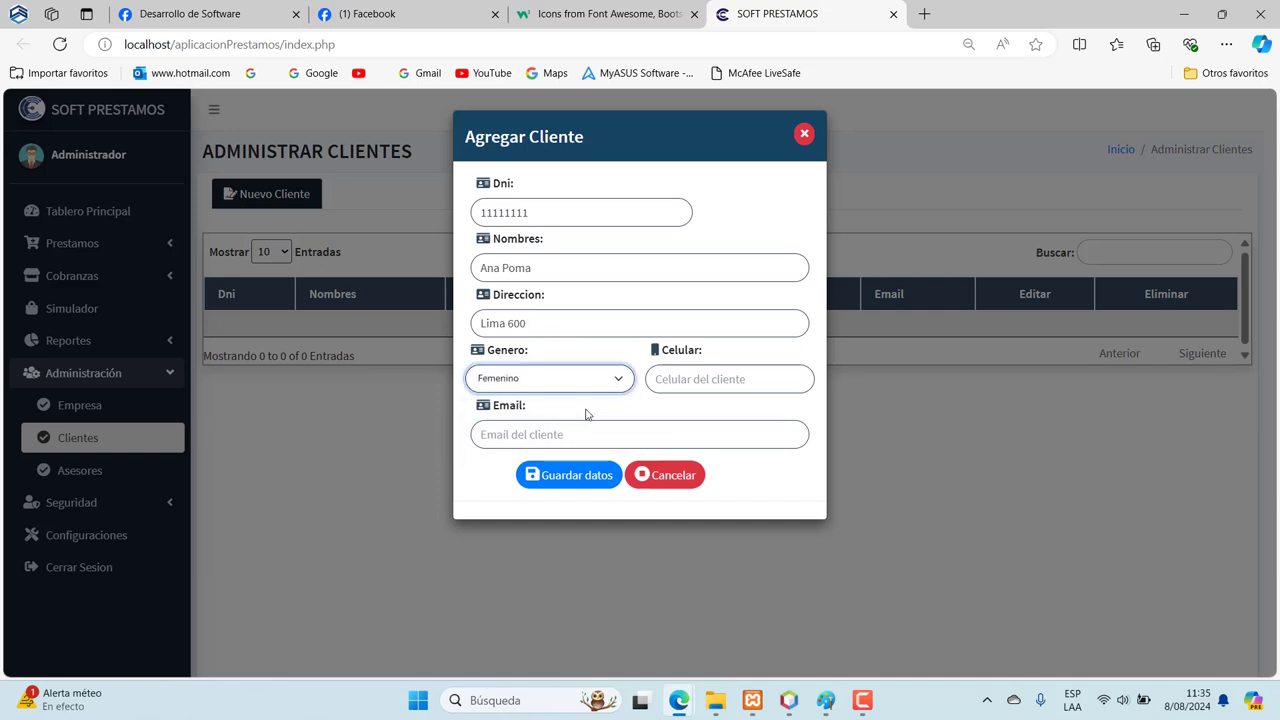
pyautogui.click(675, 381)
pyautogui.write('555555')
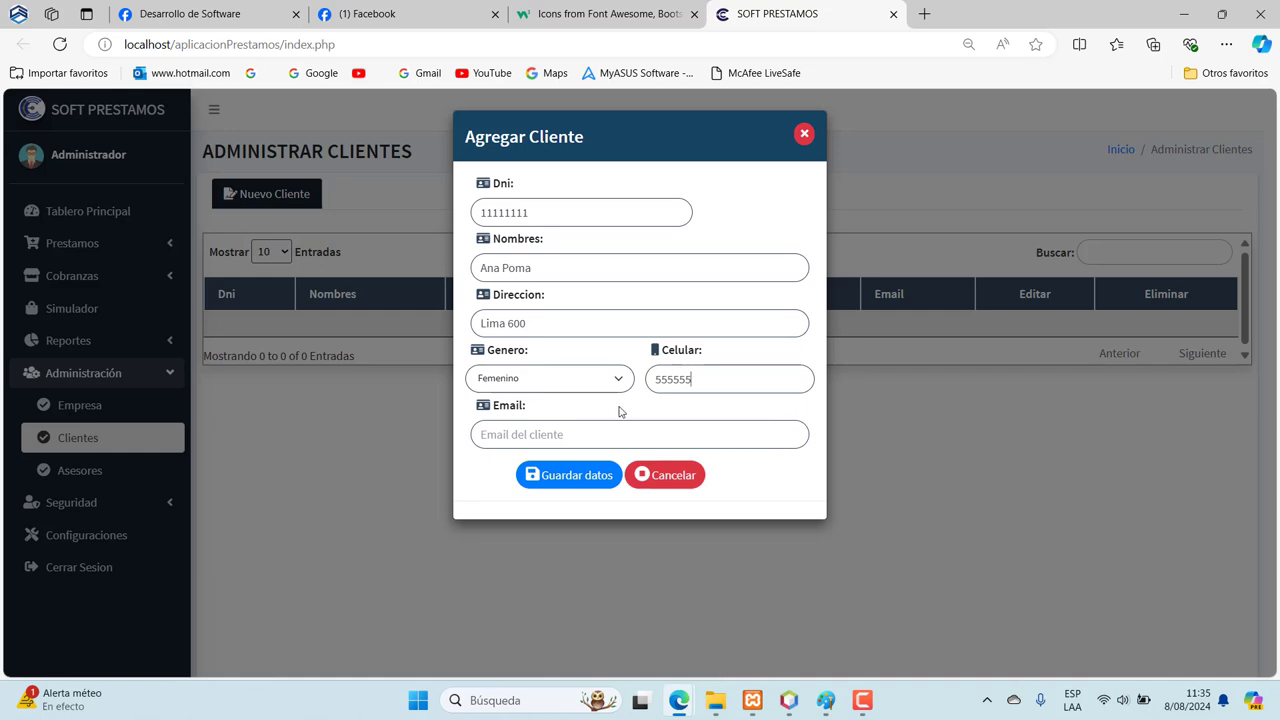
pyautogui.write('555')
pyautogui.click(542, 430)
pyautogui.click(560, 475)
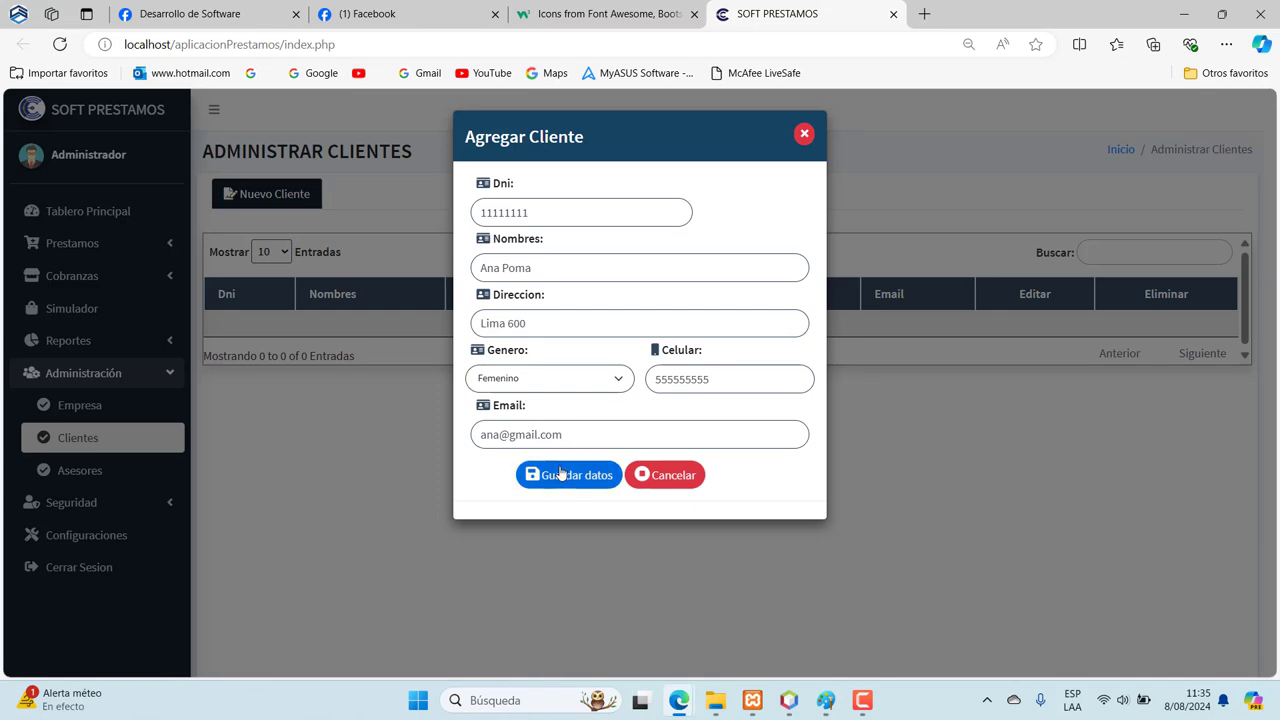
pyautogui.click(631, 458)
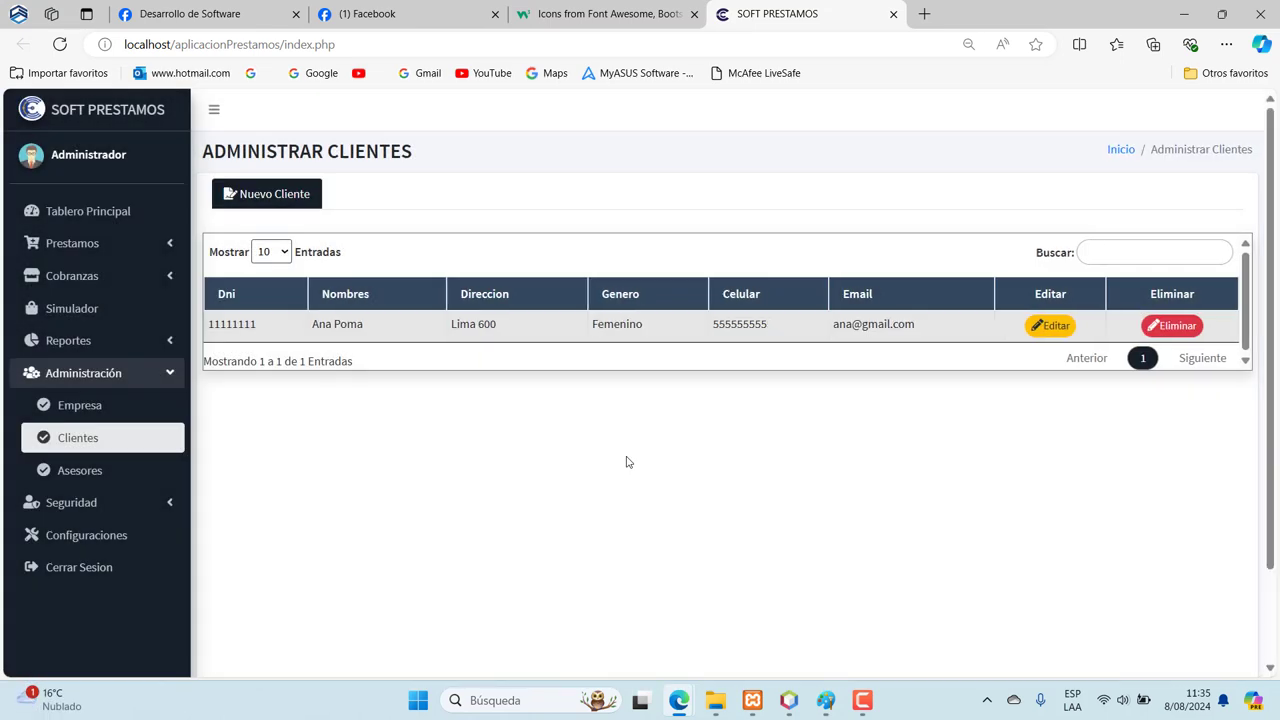
# Open a new client form and enter the second client's Dni, full name and address
pyautogui.click(287, 198)
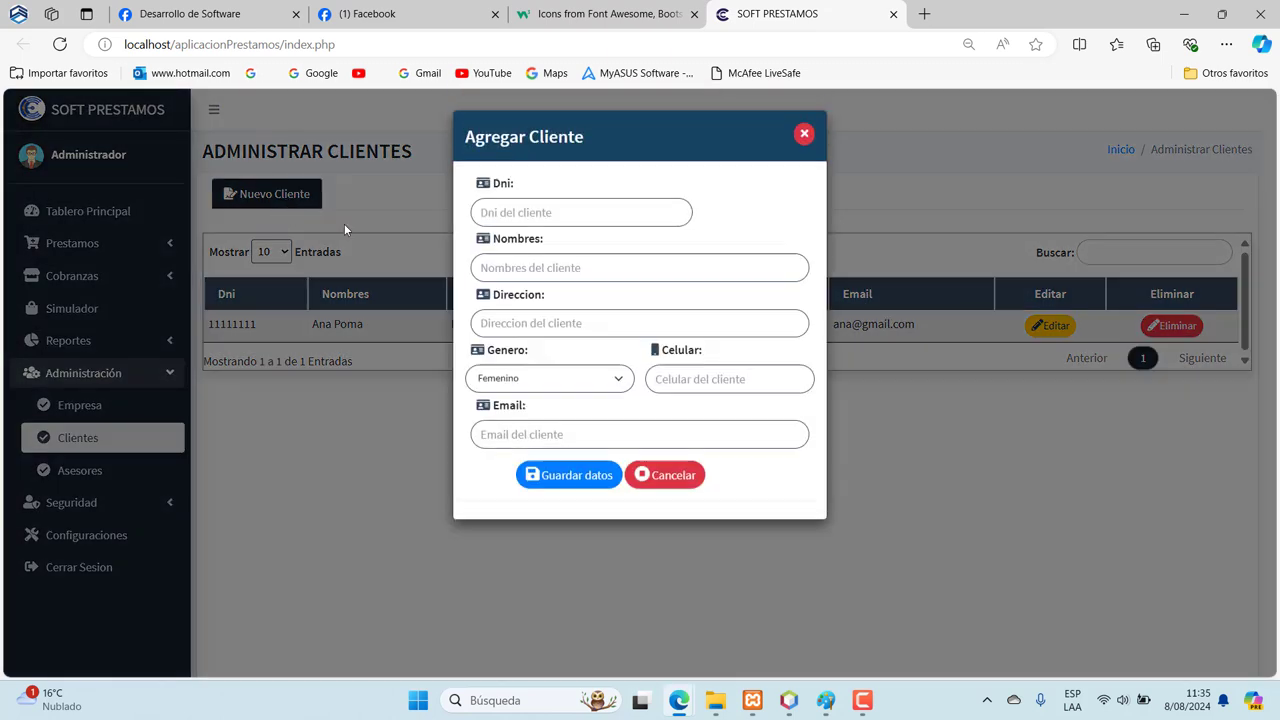
pyautogui.click(515, 213)
pyautogui.write('222222')
pyautogui.write('2')
pyautogui.click(517, 266)
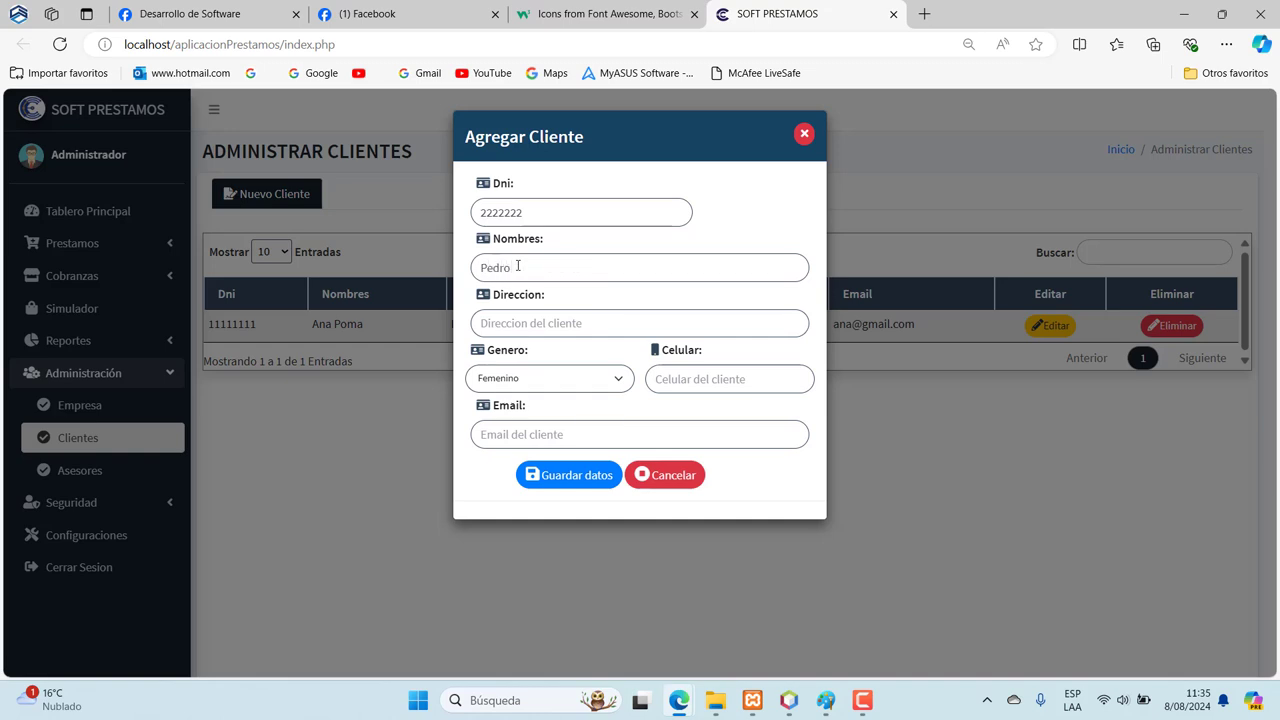
pyautogui.click(507, 314)
pyautogui.write('Ica')
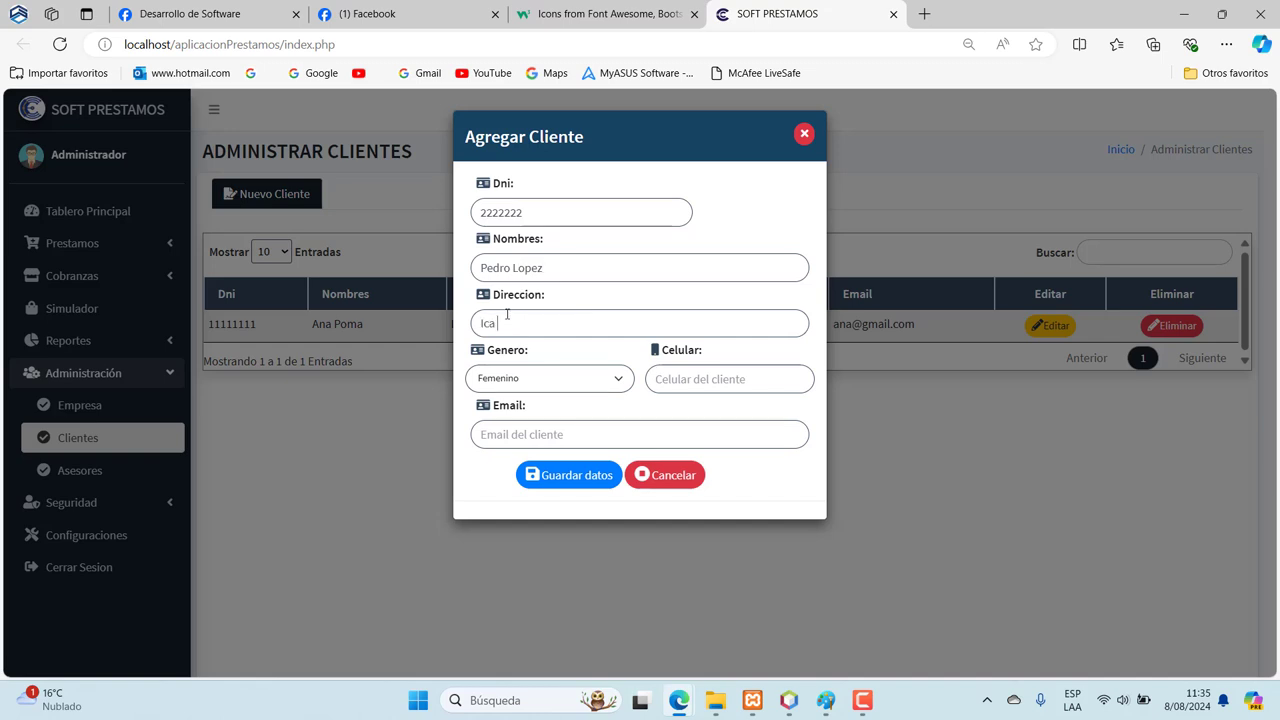
pyautogui.write(' 444444')
# Set Genero to Masculino, add the mobile number and e-mail, then save the client
pyautogui.click(613, 383)
pyautogui.click(567, 402)
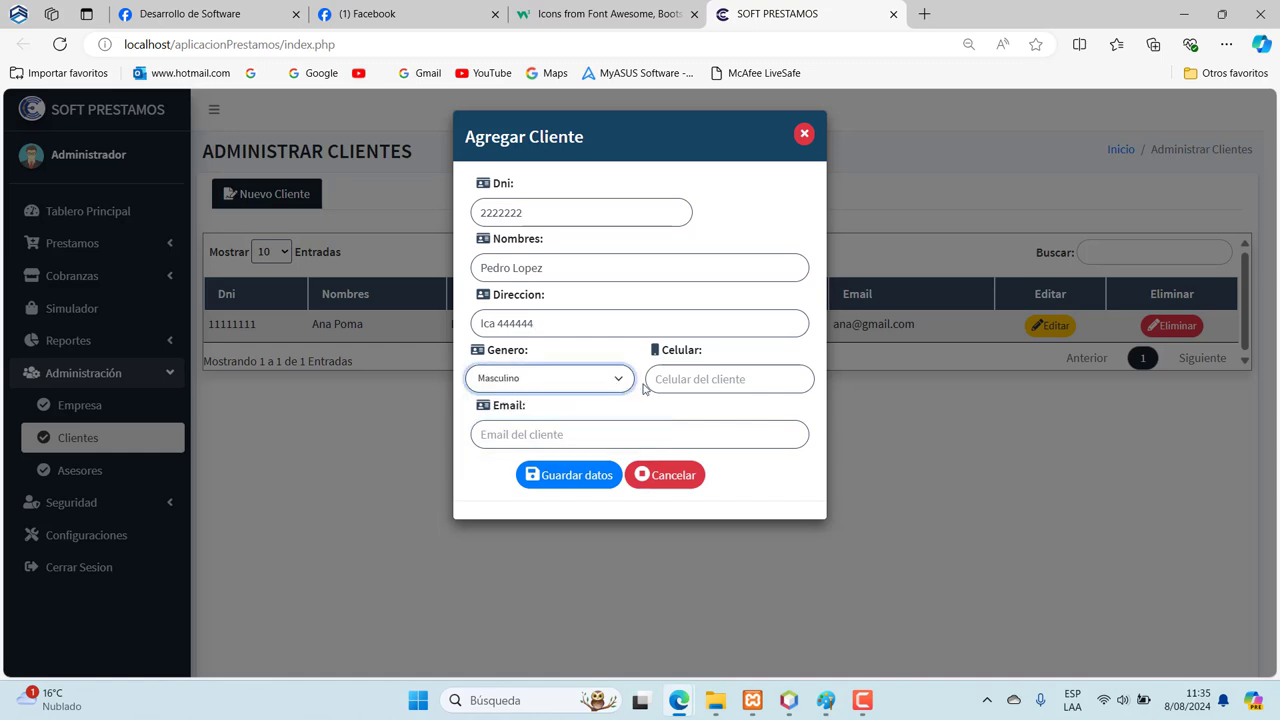
pyautogui.click(655, 380)
pyautogui.write('55678')
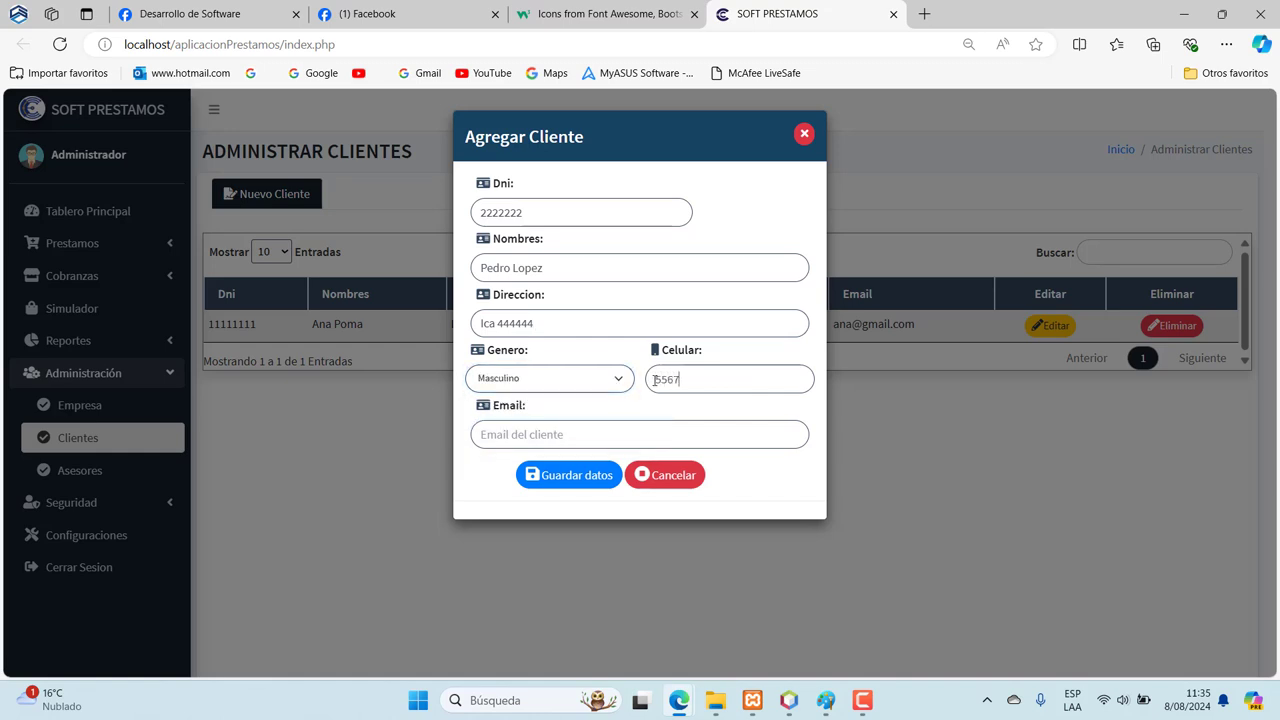
pyautogui.write('9999')
pyautogui.click(541, 435)
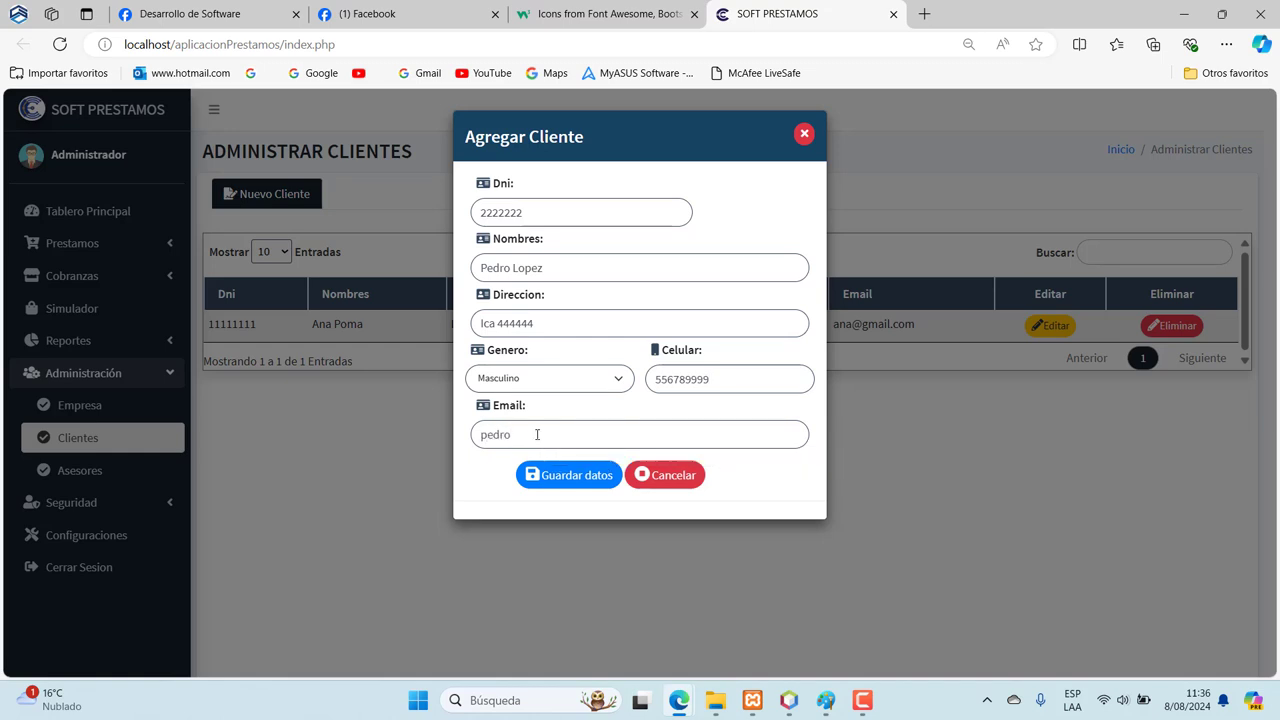
pyautogui.click(566, 475)
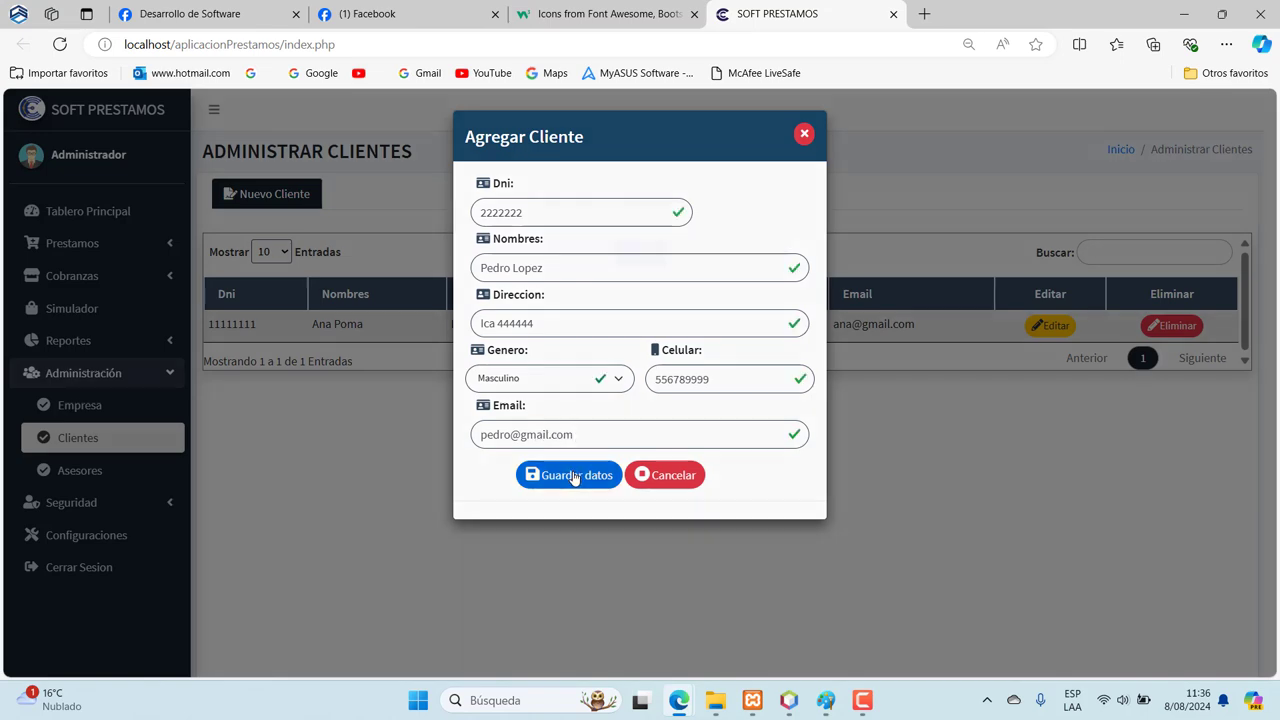
pyautogui.click(639, 457)
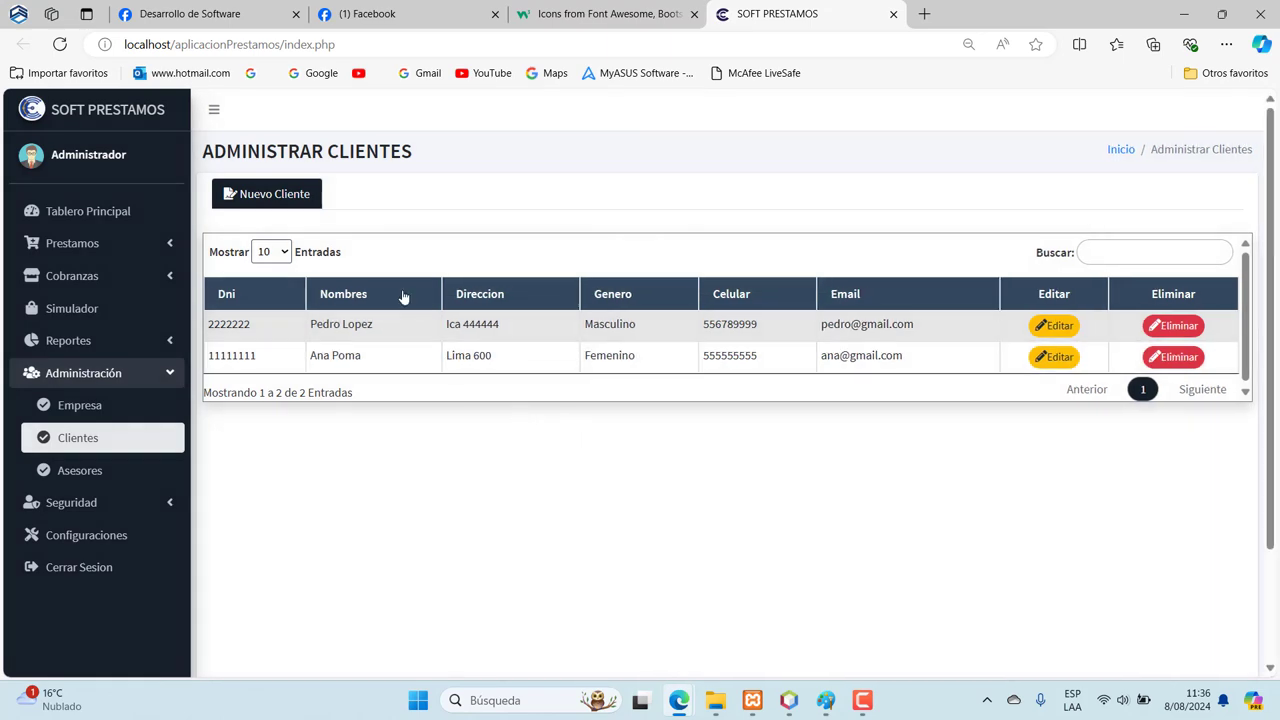
# Open a new client form, enter the third client's Dni and name, and set Genero to Femenino
pyautogui.click(287, 201)
pyautogui.click(513, 216)
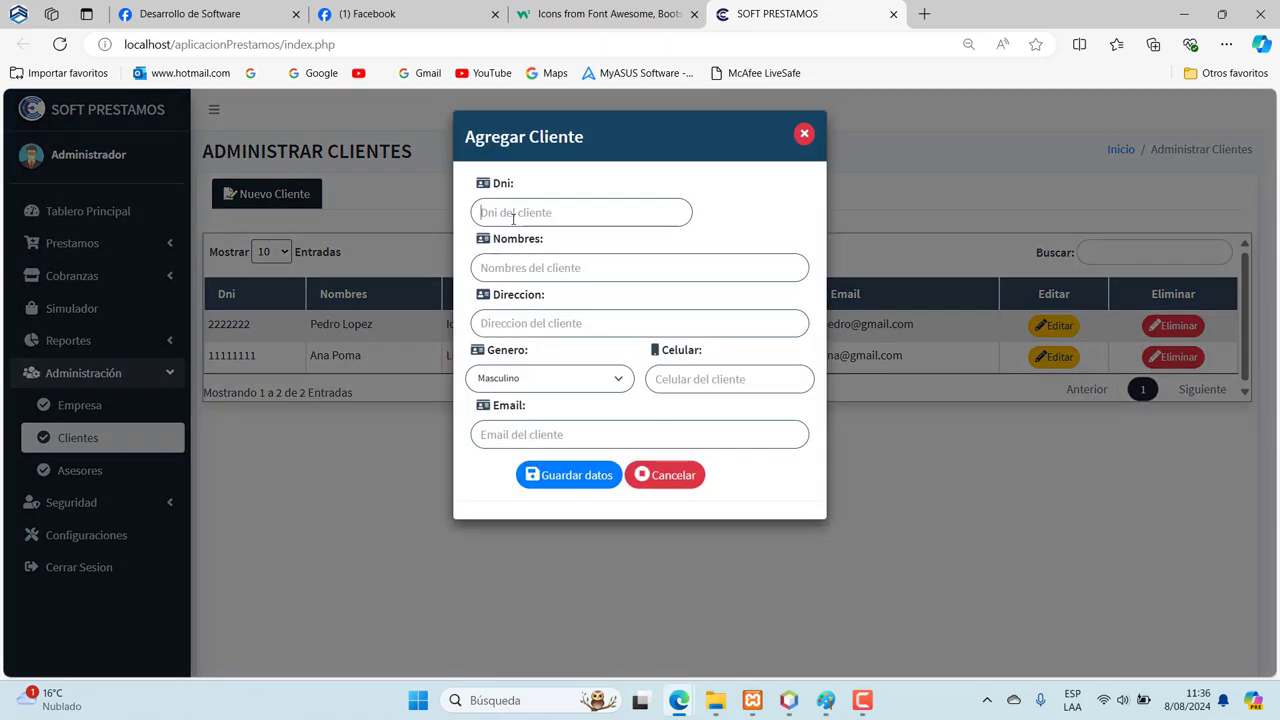
pyautogui.write('3333333')
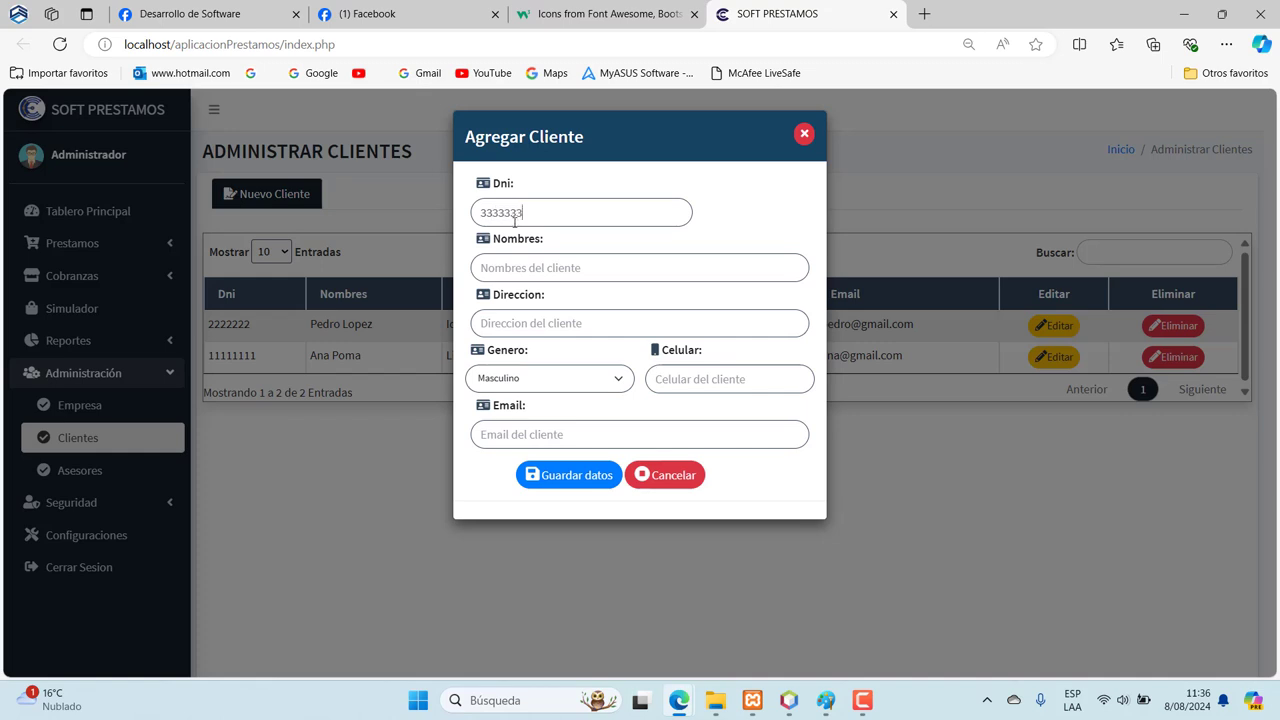
pyautogui.write('rosa')
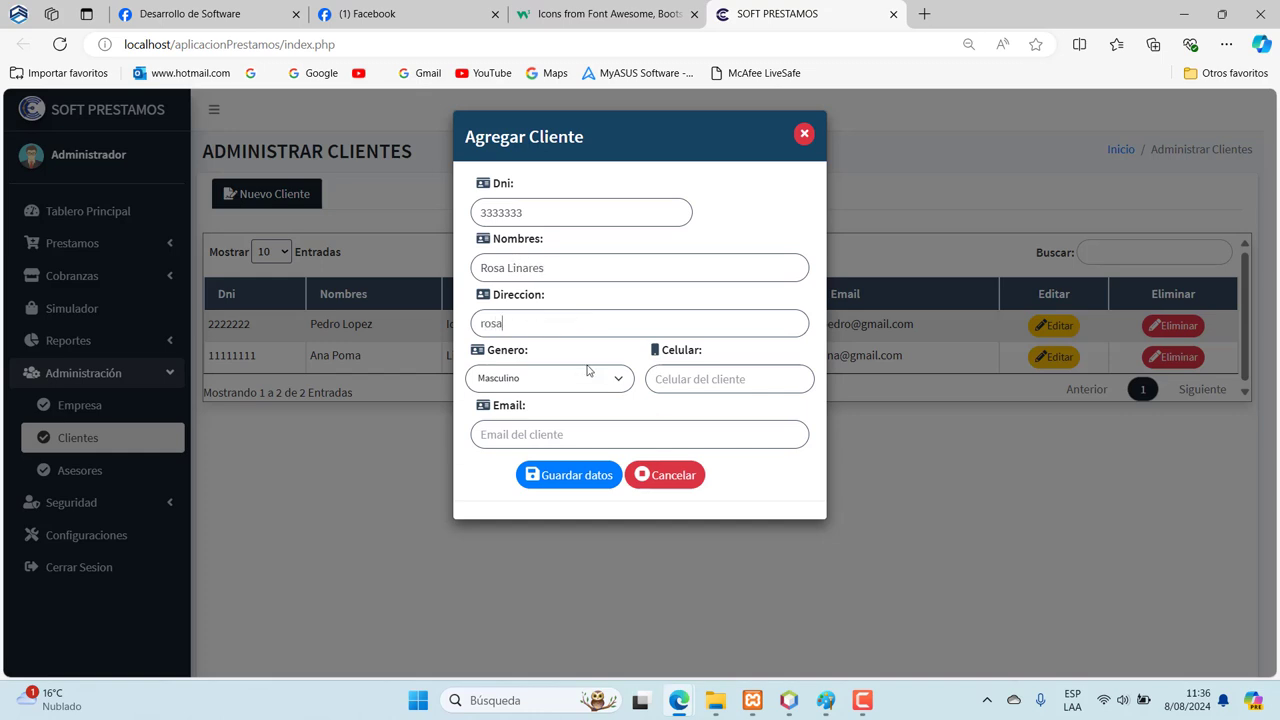
pyautogui.click(589, 368)
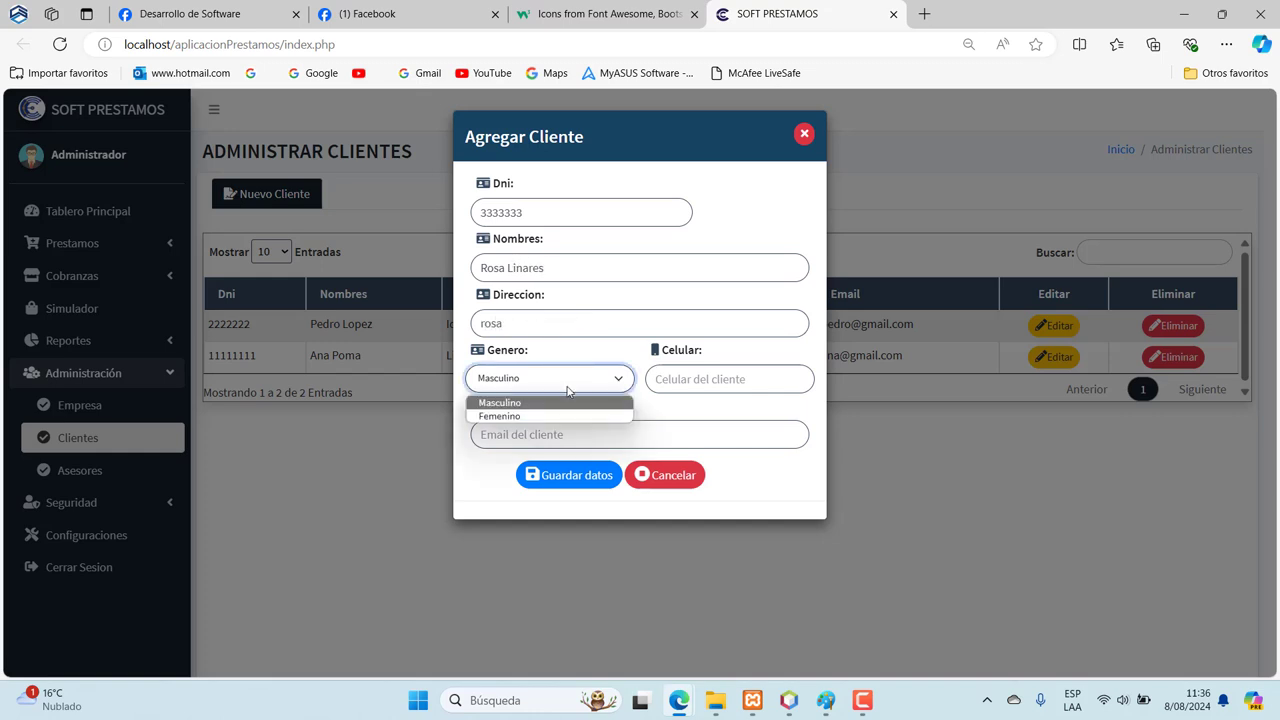
pyautogui.click(549, 415)
# Add the third client's mobile number and e-mail, then save the record
pyautogui.click(660, 379)
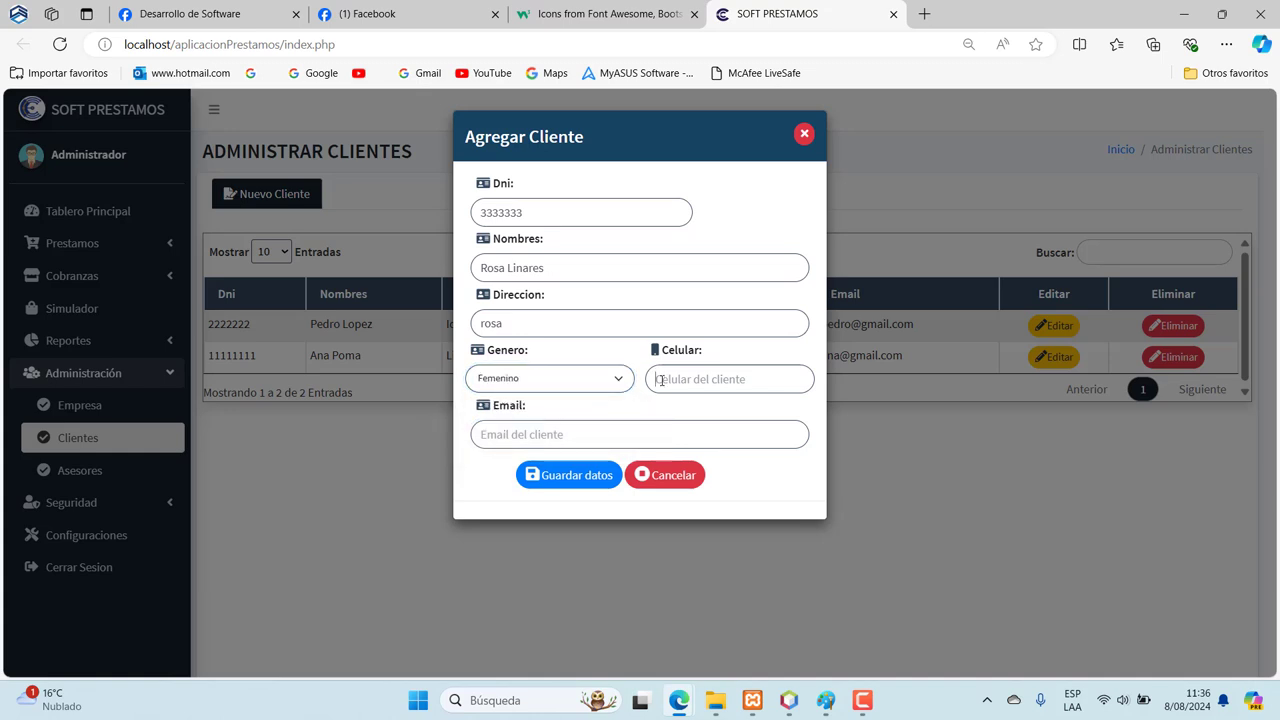
pyautogui.write('45678')
pyautogui.write('99')
pyautogui.click(519, 433)
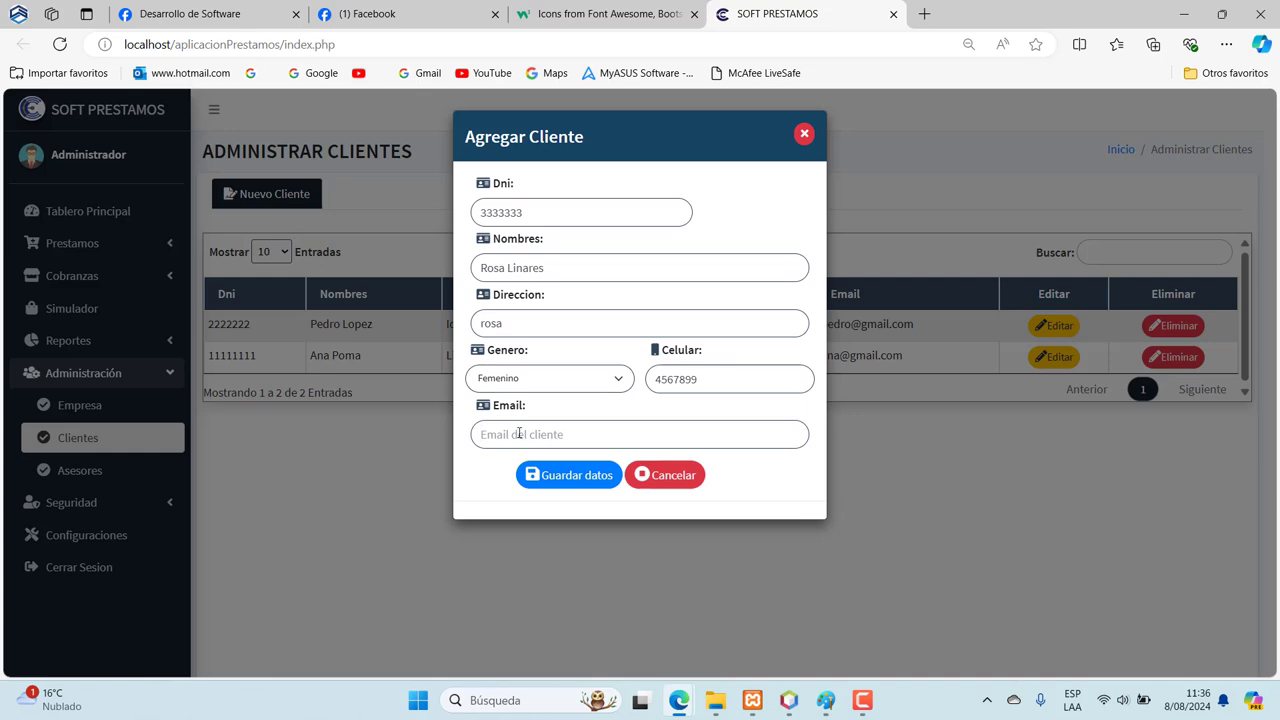
pyautogui.click(557, 472)
pyautogui.click(626, 455)
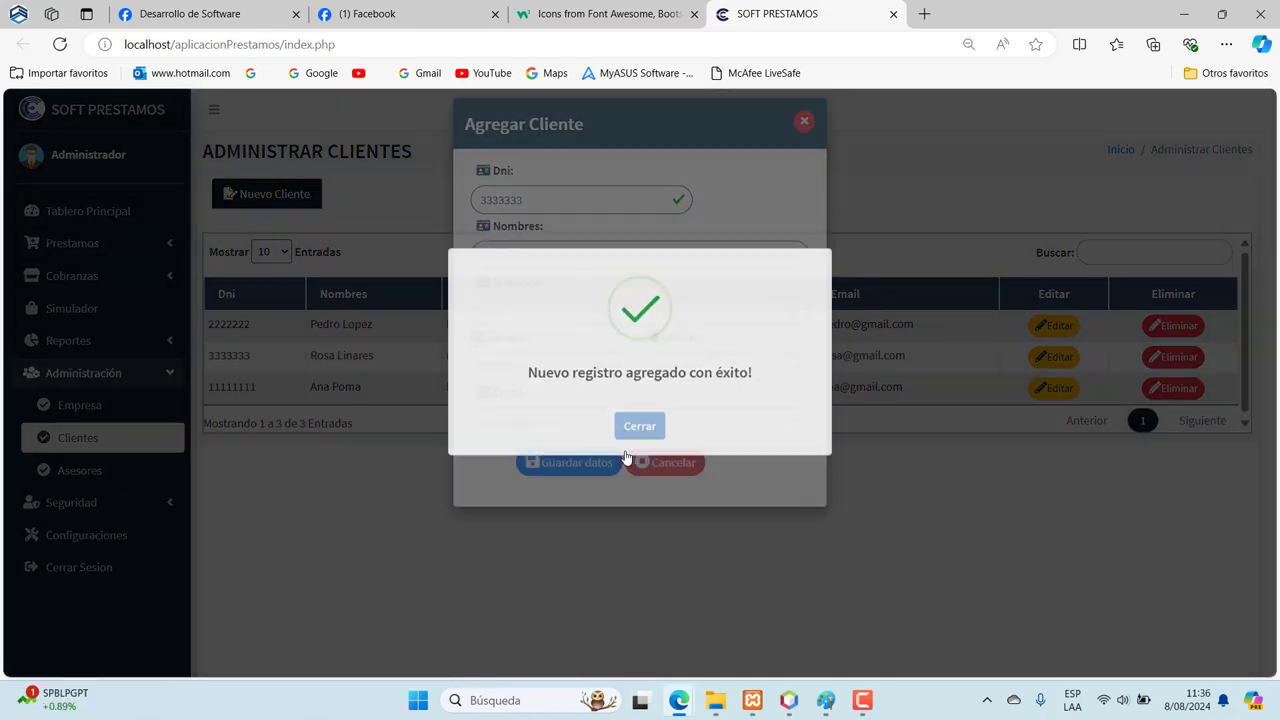
# Open a new client form and enter the fourth client's Dni, name and address
pyautogui.click(305, 200)
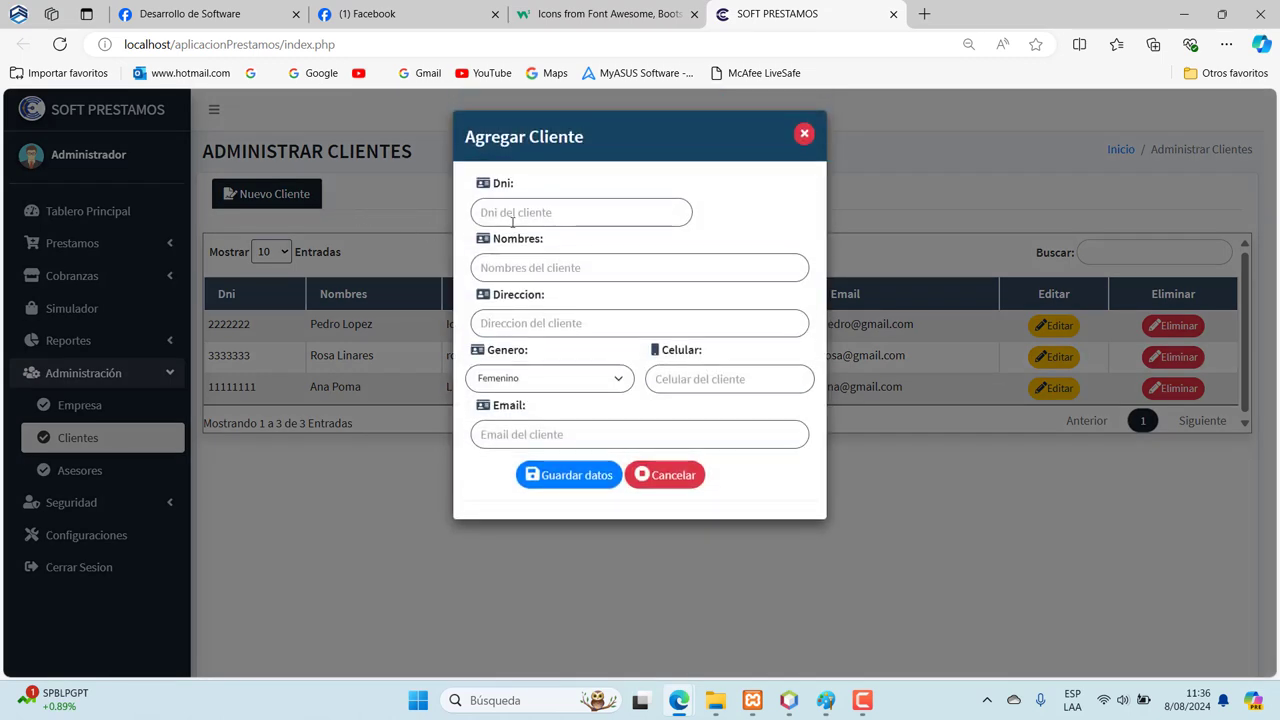
pyautogui.click(514, 213)
pyautogui.write('4444444')
pyautogui.click(522, 270)
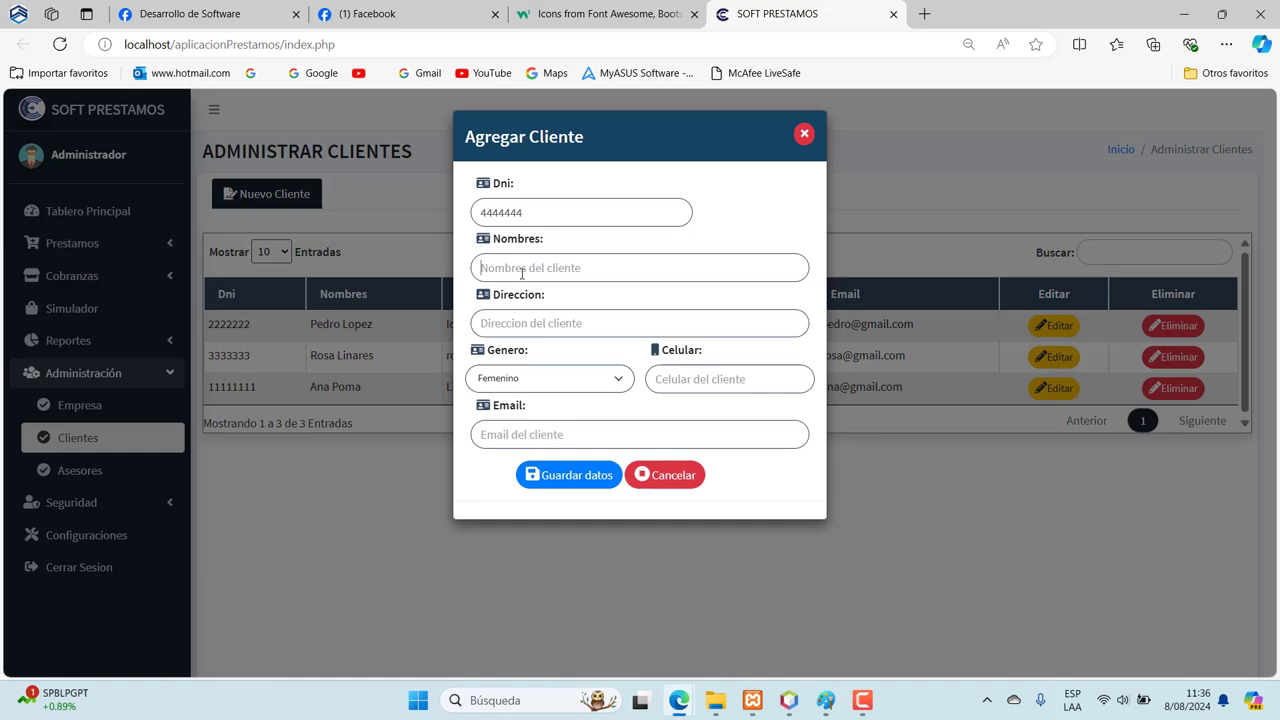
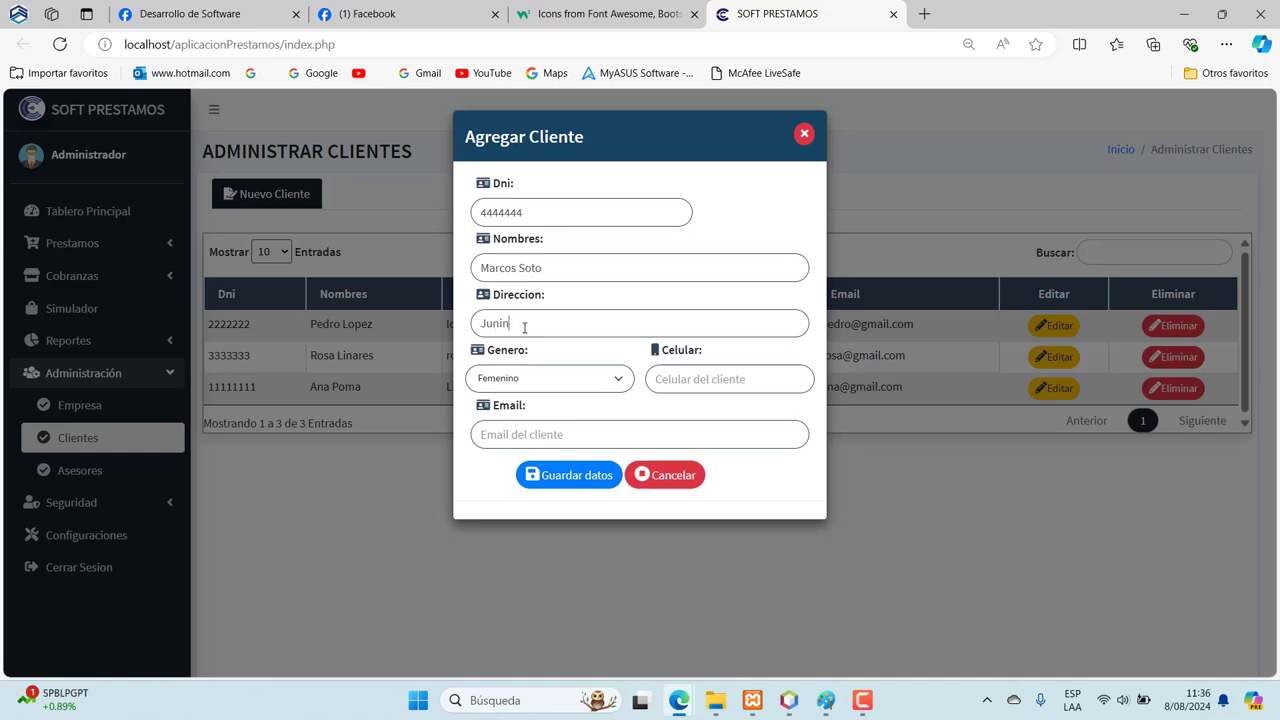
# Set Genero to Masculino, add the mobile number and e-mail, then save the client
pyautogui.click(546, 377)
pyautogui.click(528, 402)
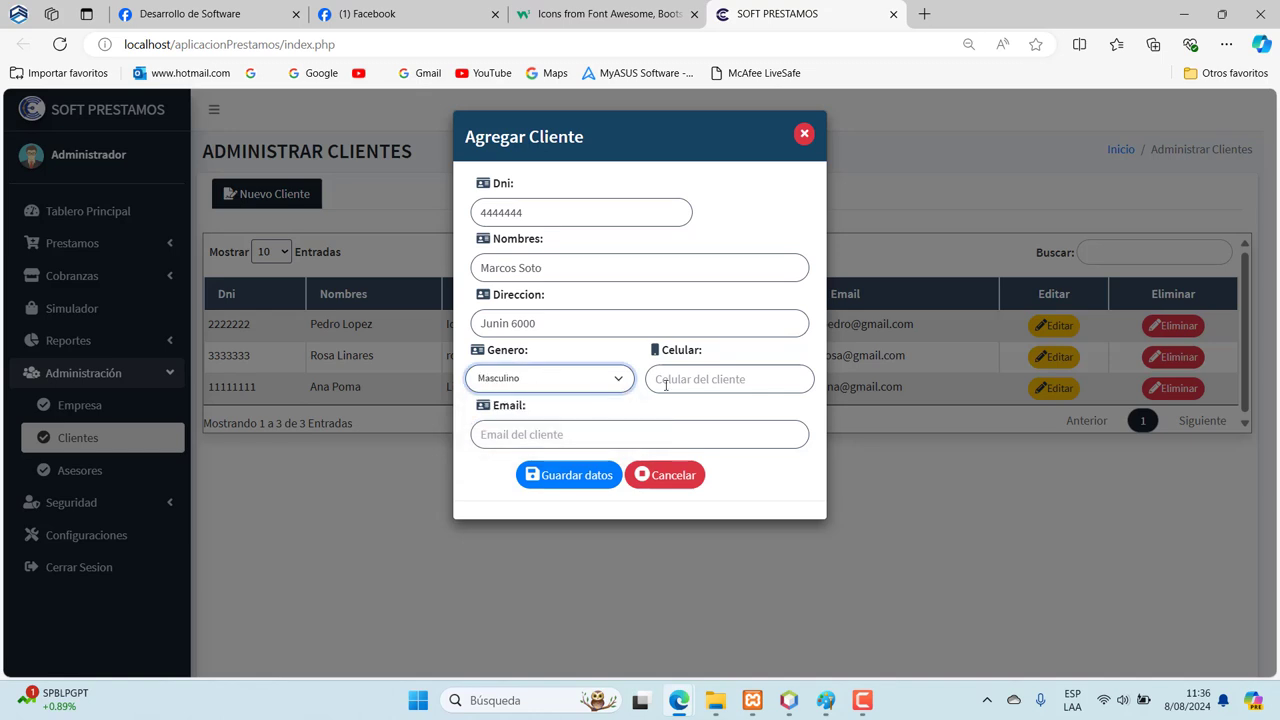
pyautogui.click(660, 380)
pyautogui.write('6666')
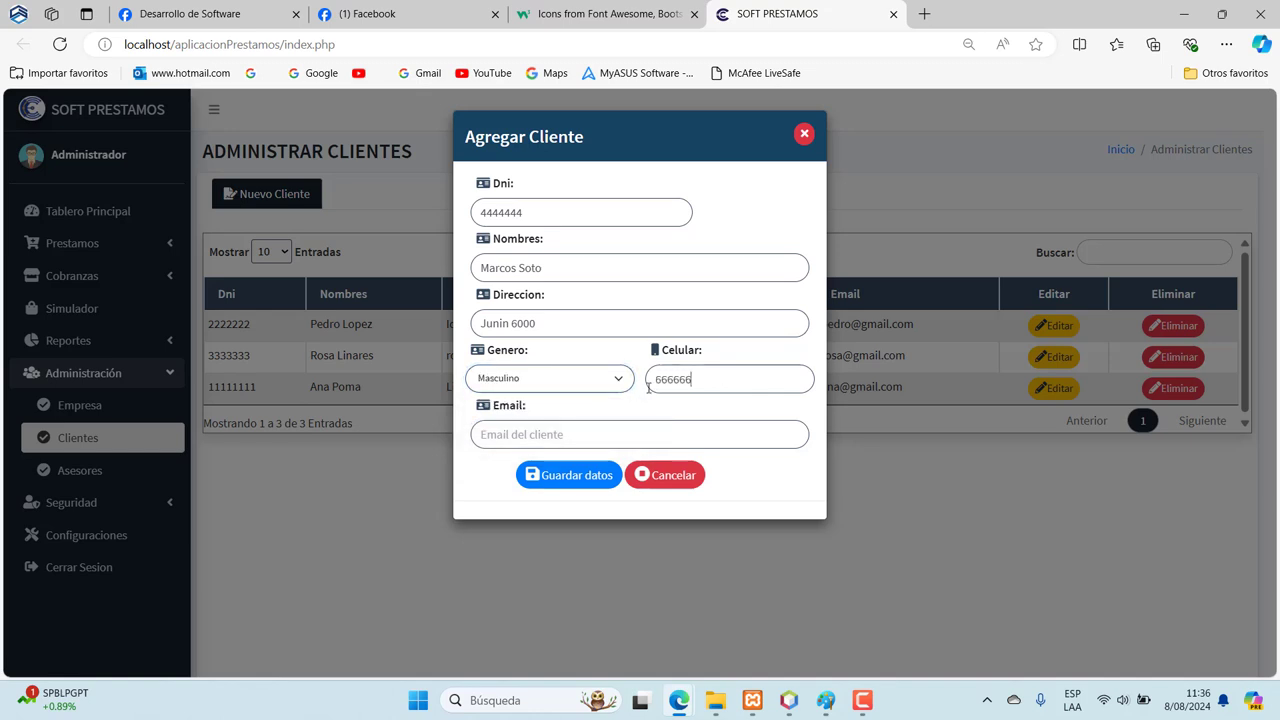
pyautogui.write('66')
pyautogui.click(536, 424)
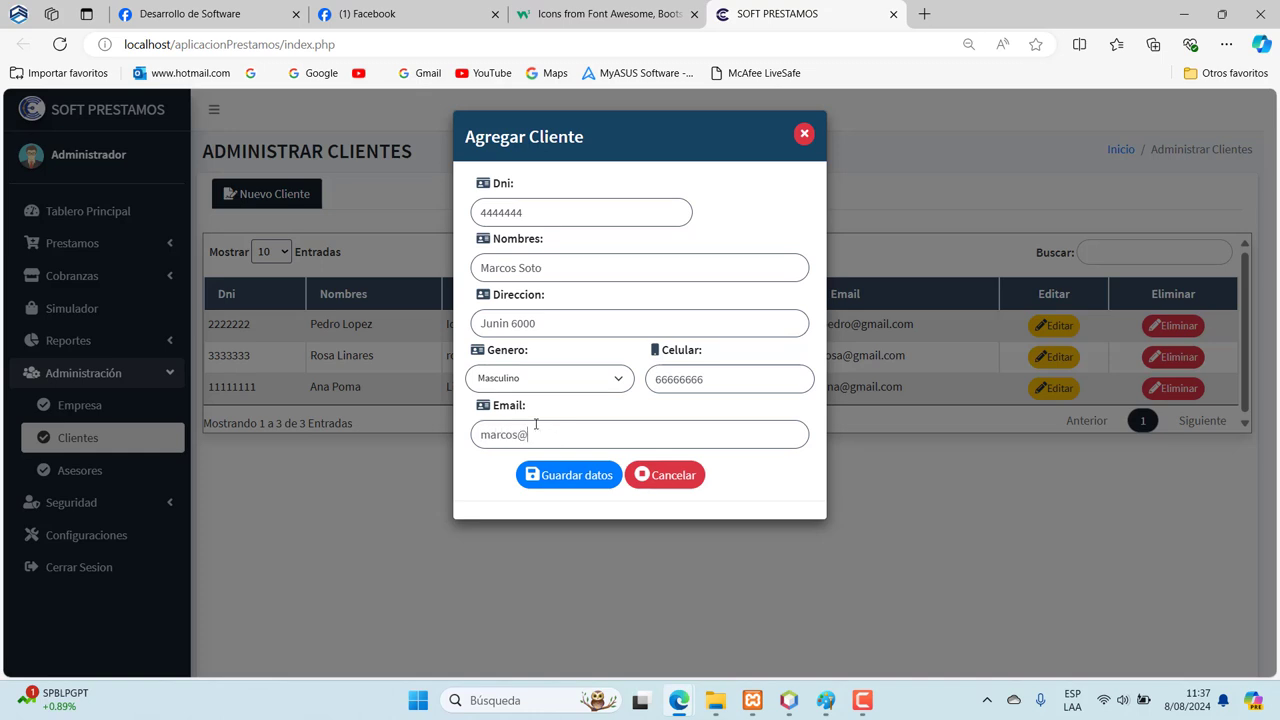
pyautogui.click(556, 472)
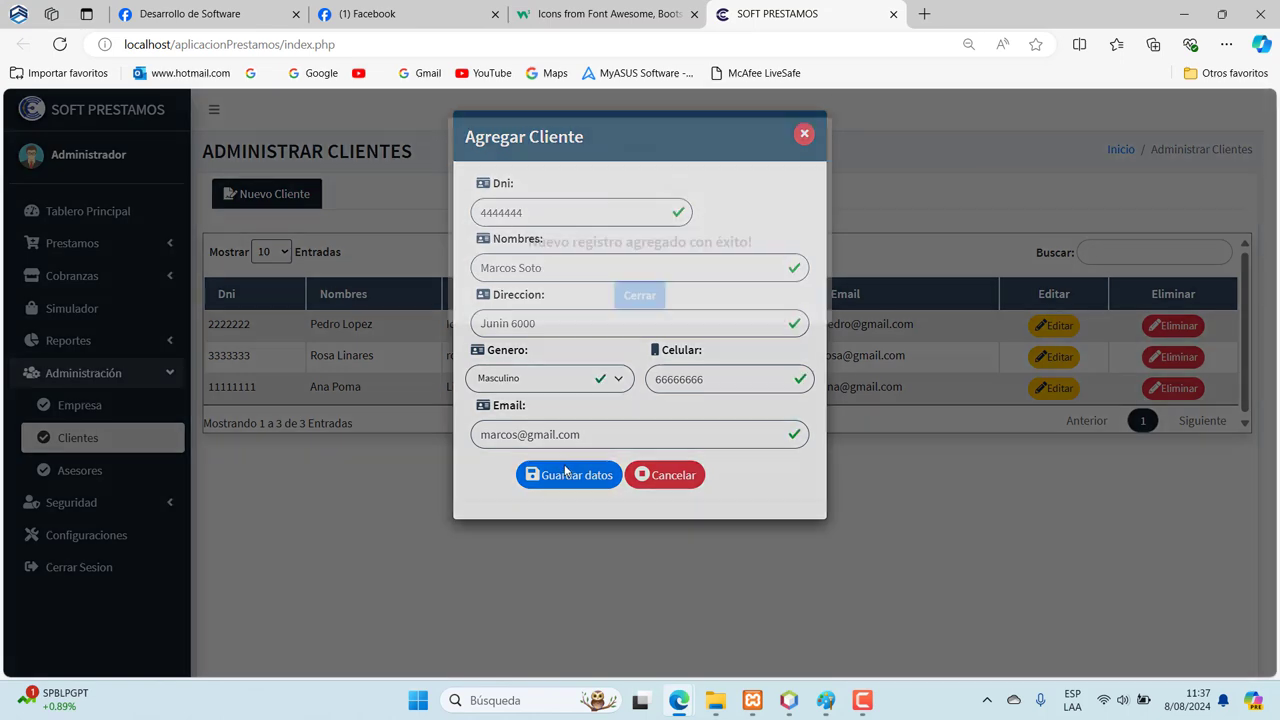
pyautogui.click(640, 455)
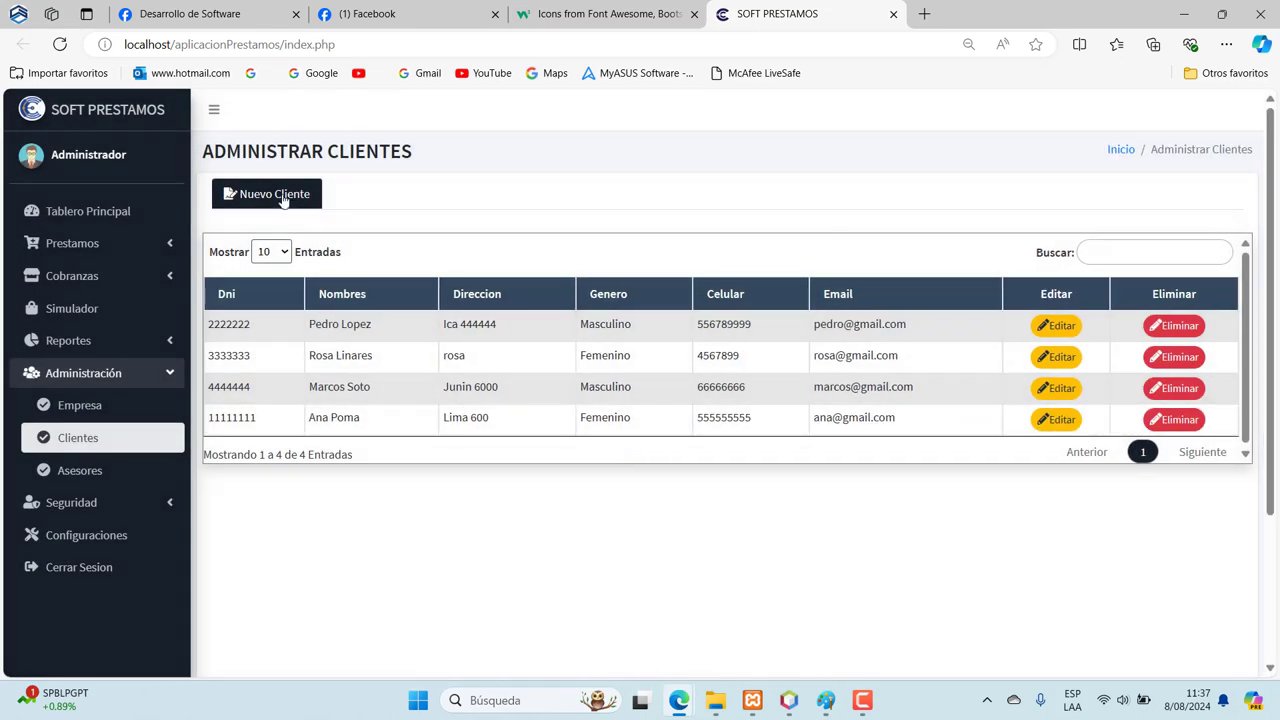
# Add the fifth client with Dni, name, address, Genero Femenino, mobile number and e-mail
pyautogui.click(284, 196)
pyautogui.click(511, 212)
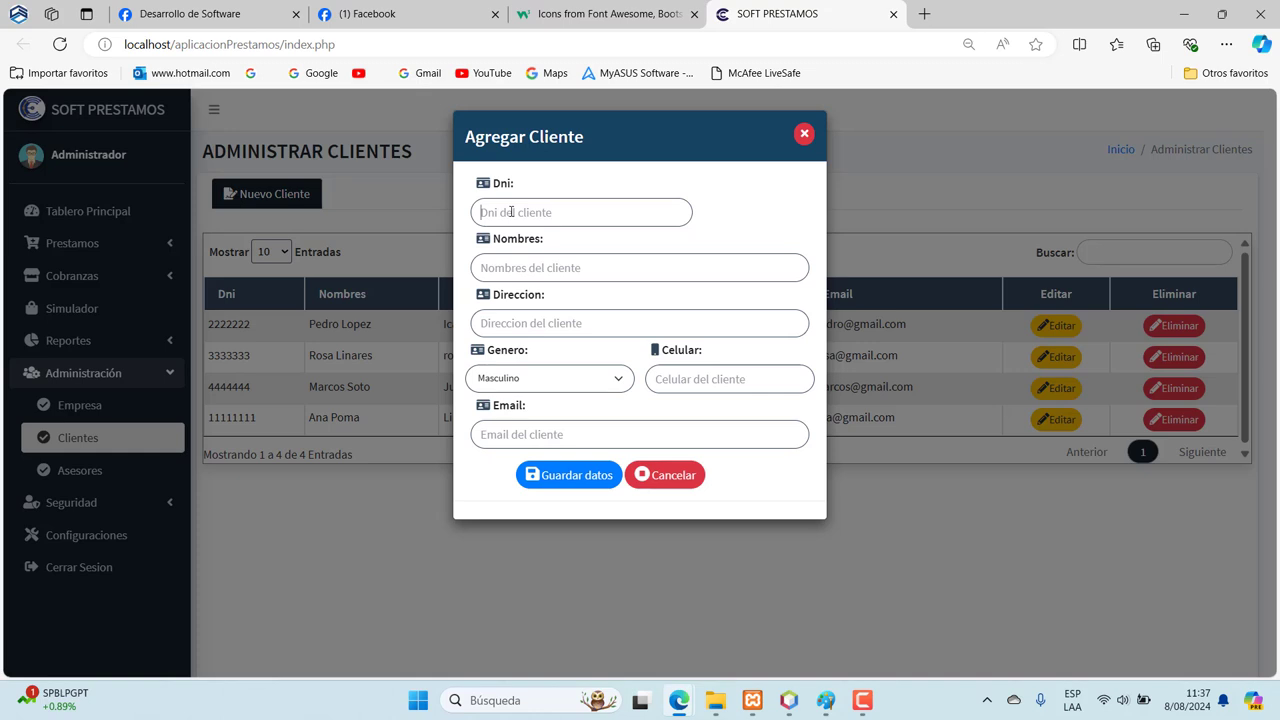
pyautogui.write('55')
pyautogui.write('5555')
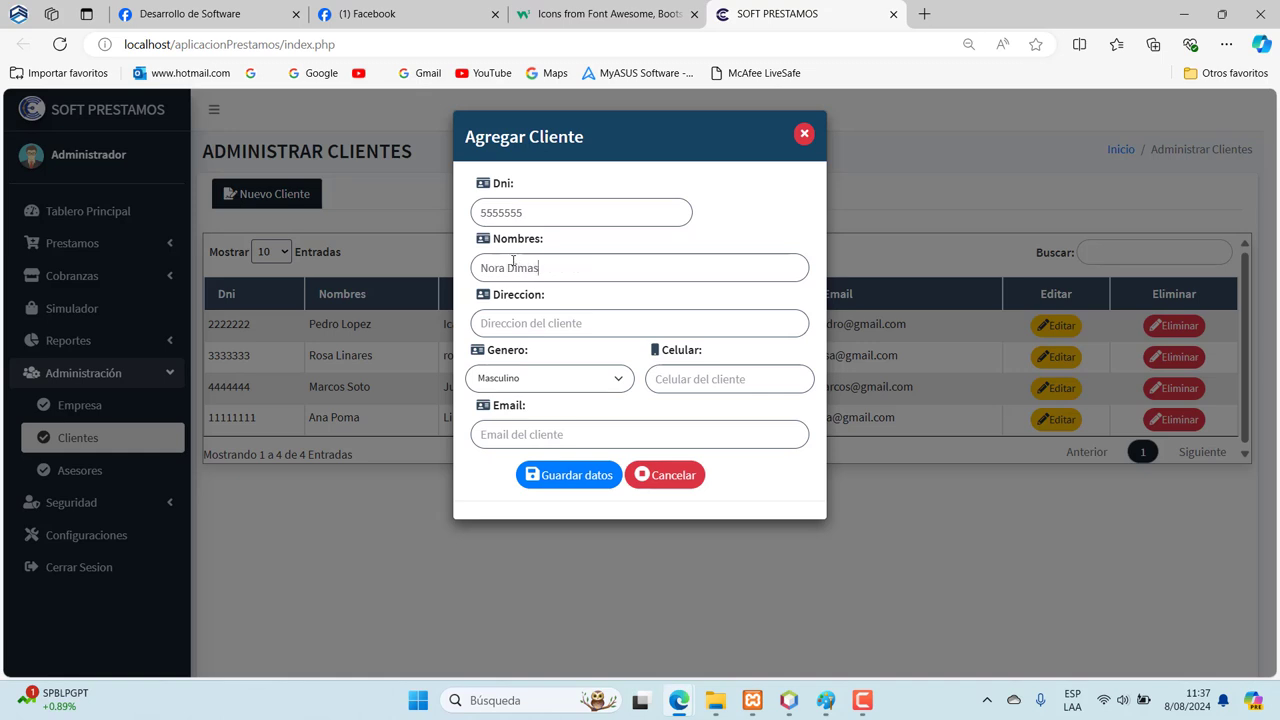
pyautogui.click(518, 311)
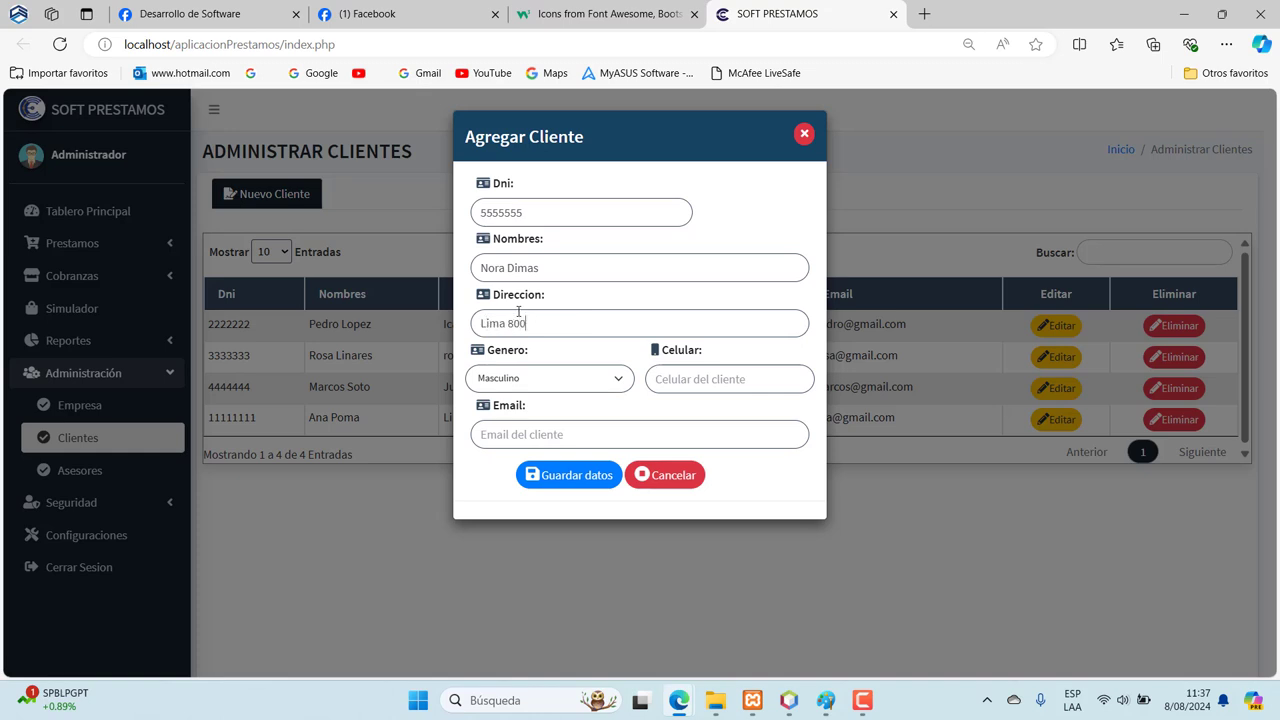
pyautogui.click(572, 380)
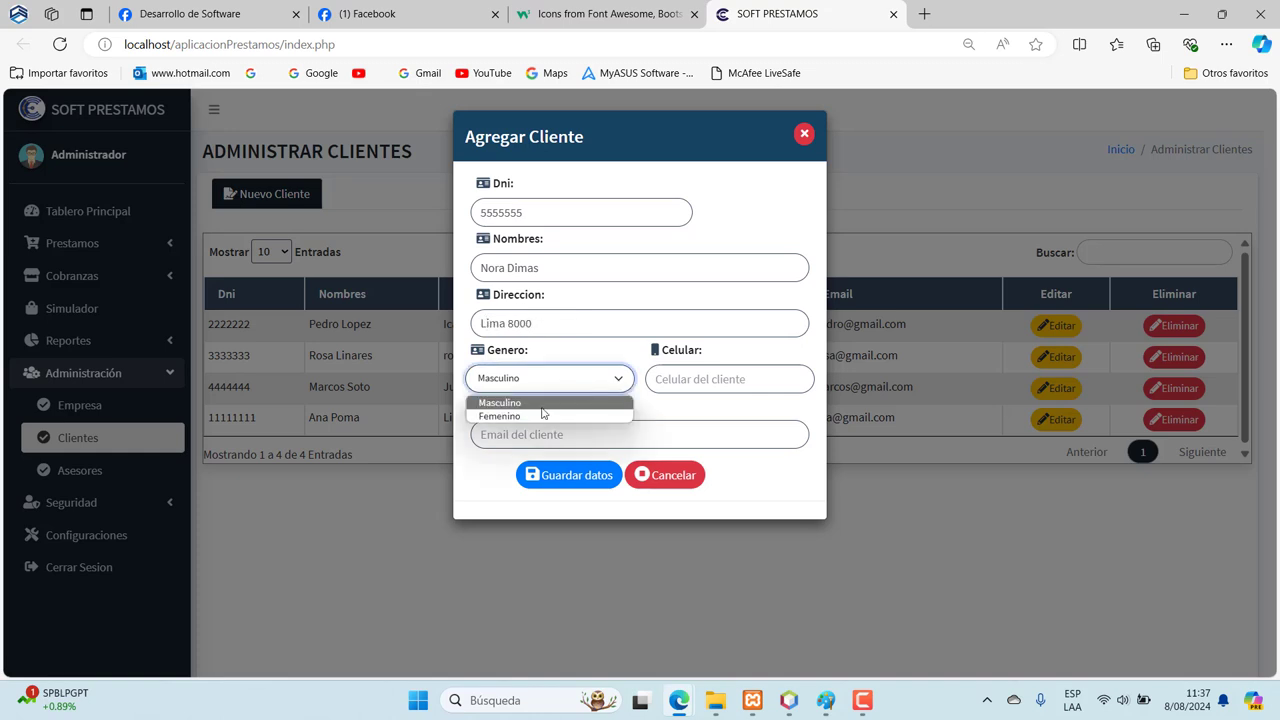
pyautogui.click(542, 413)
pyautogui.click(668, 380)
pyautogui.write('5')
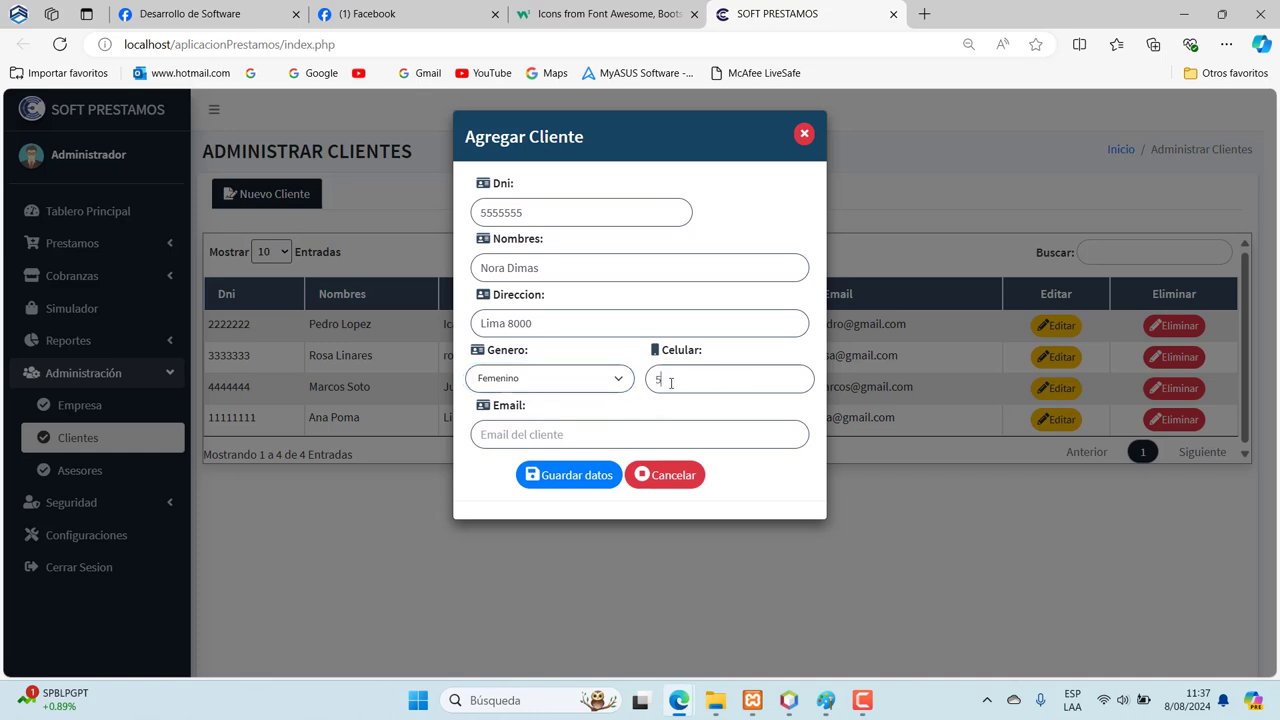
pyautogui.write('555555')
pyautogui.click(548, 432)
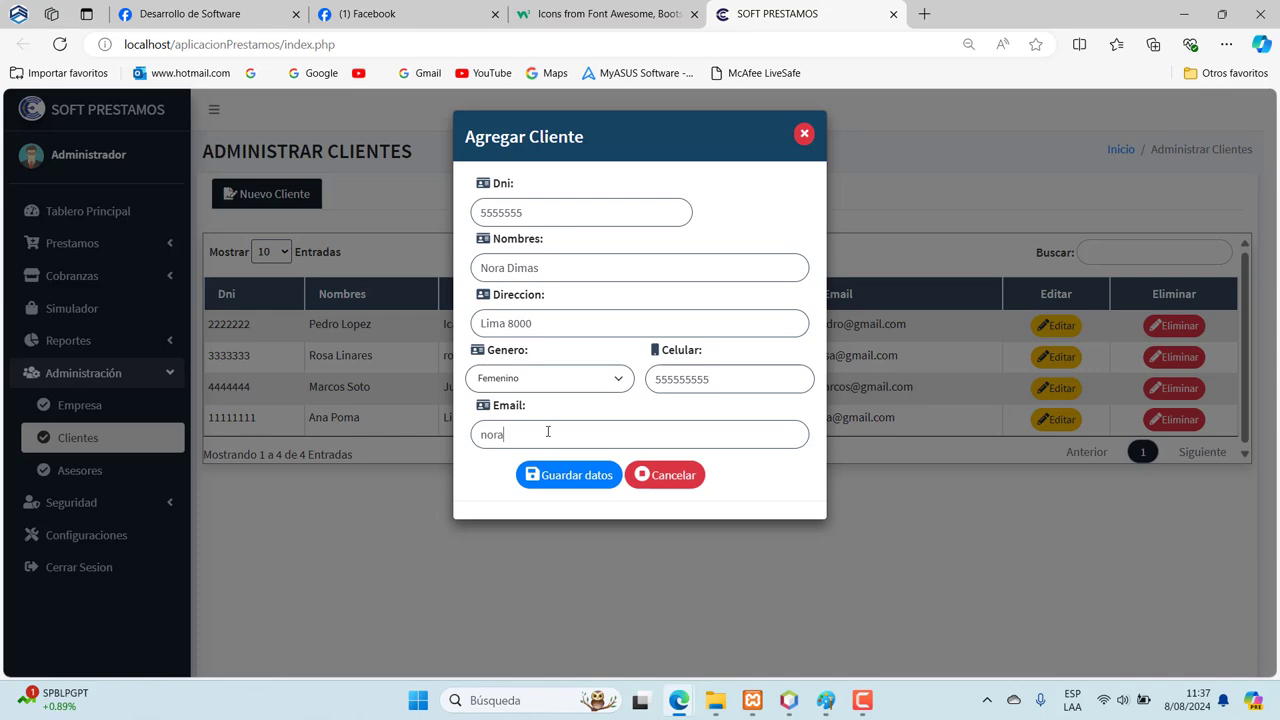
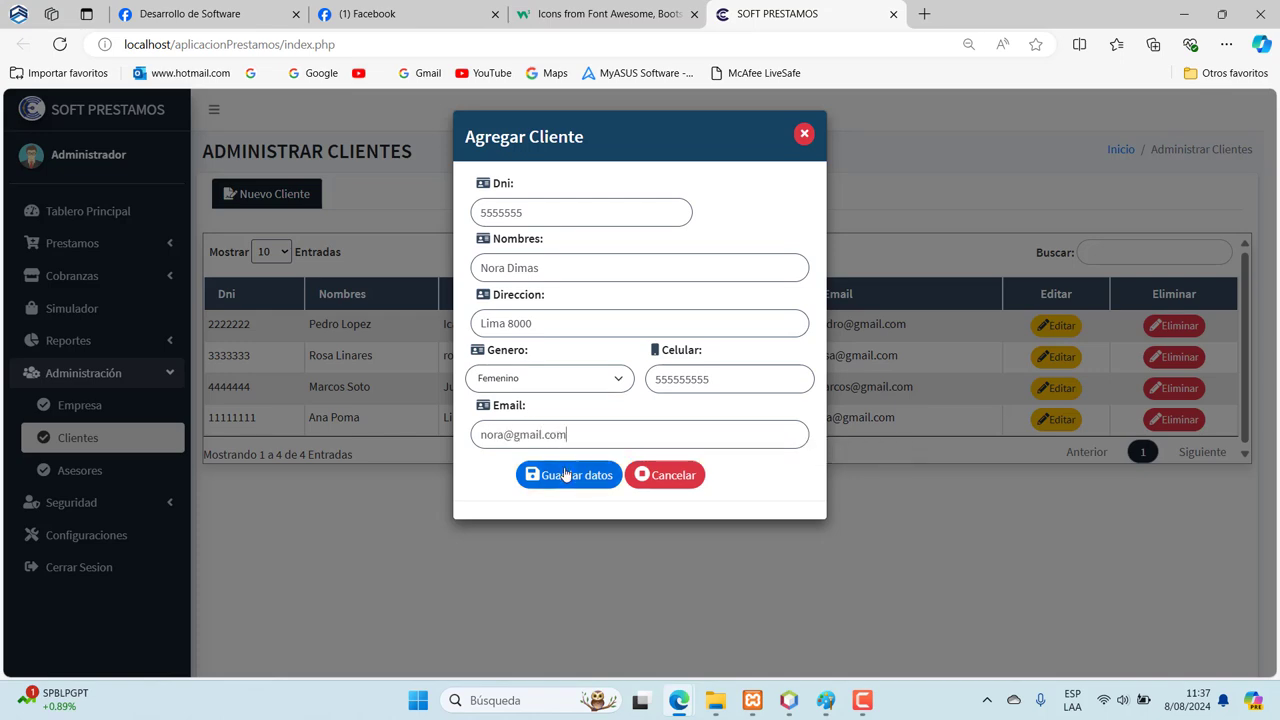
pyautogui.click(563, 475)
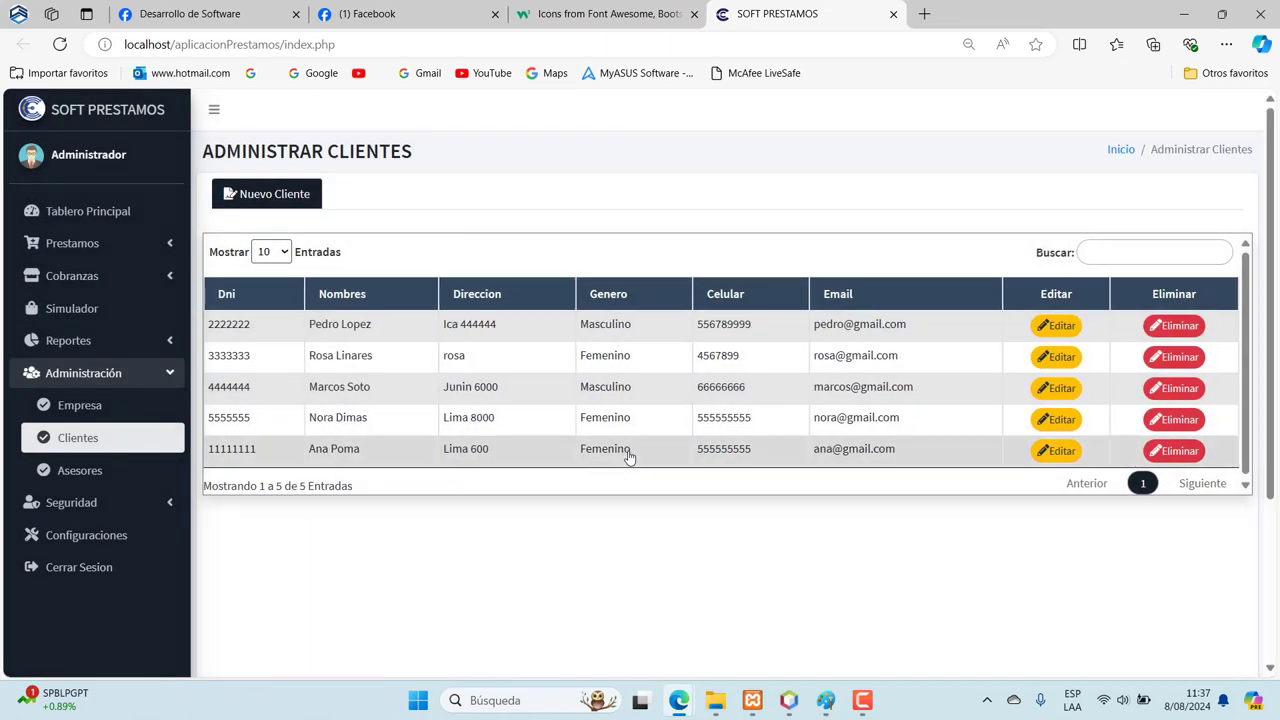
# Add the sixth client with Dni, name, address, mobile number and e-mail
pyautogui.click(282, 197)
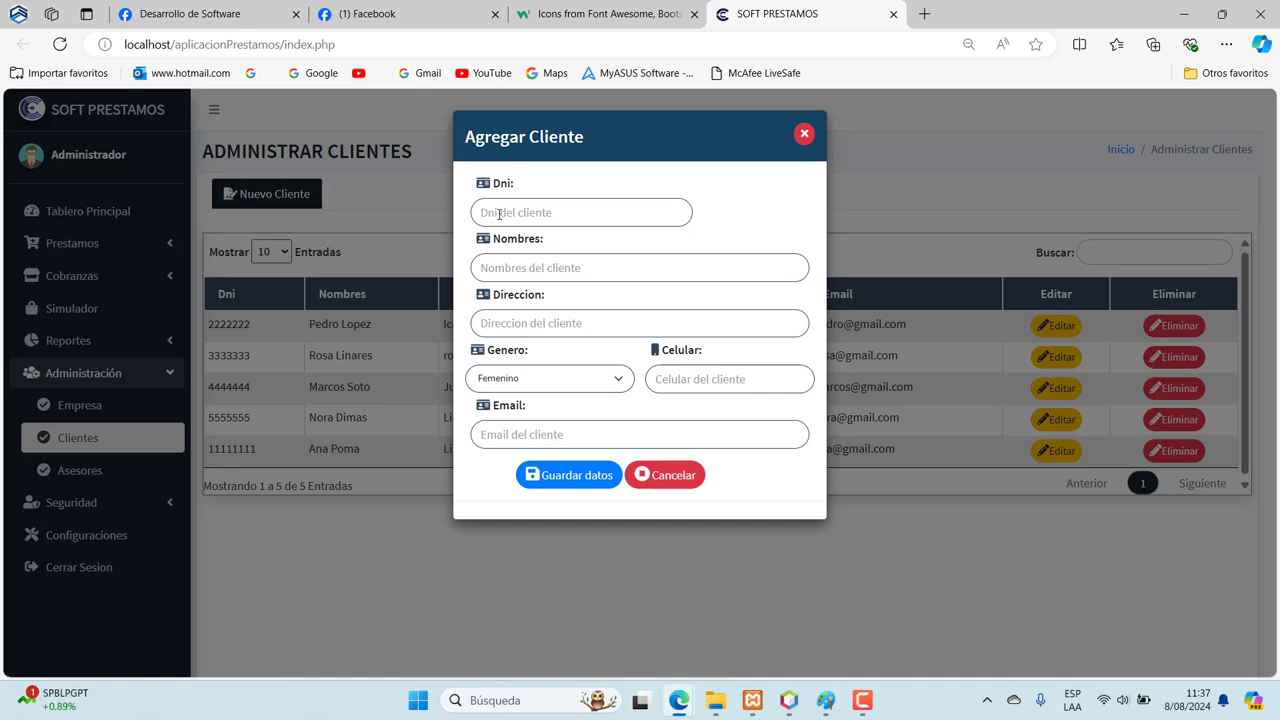
pyautogui.write('6666666')
pyautogui.click(512, 268)
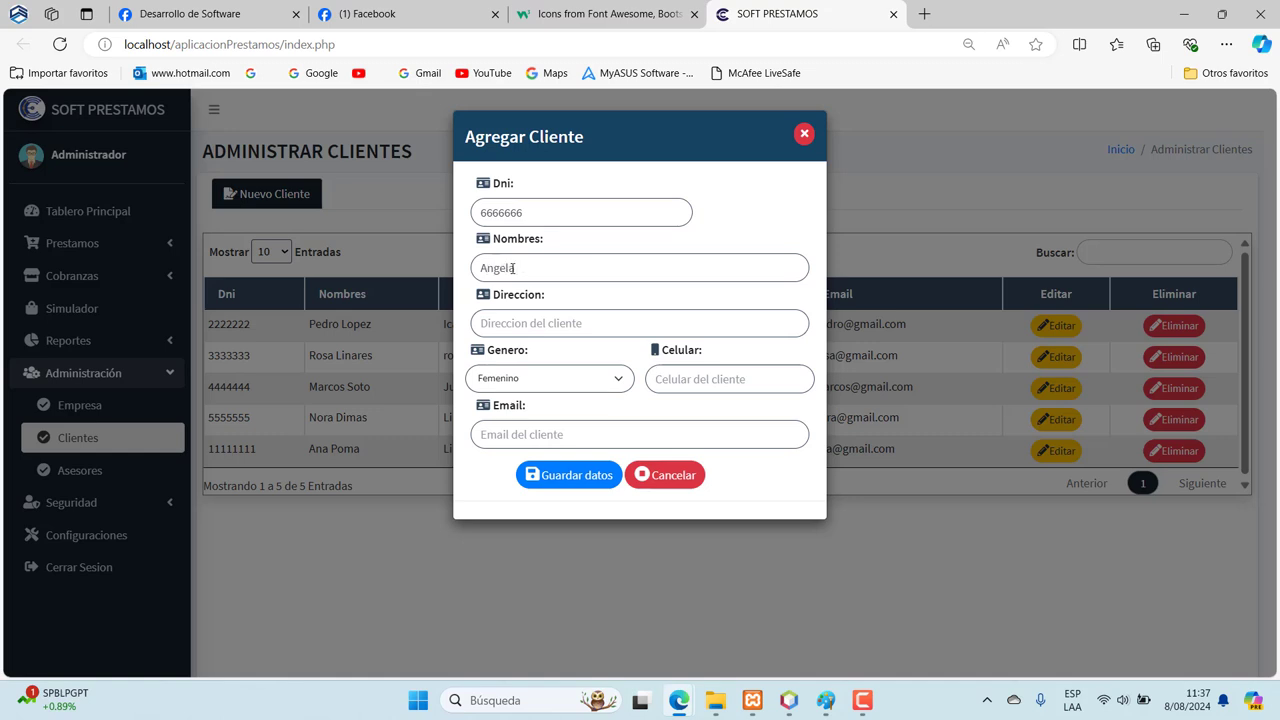
pyautogui.click(521, 325)
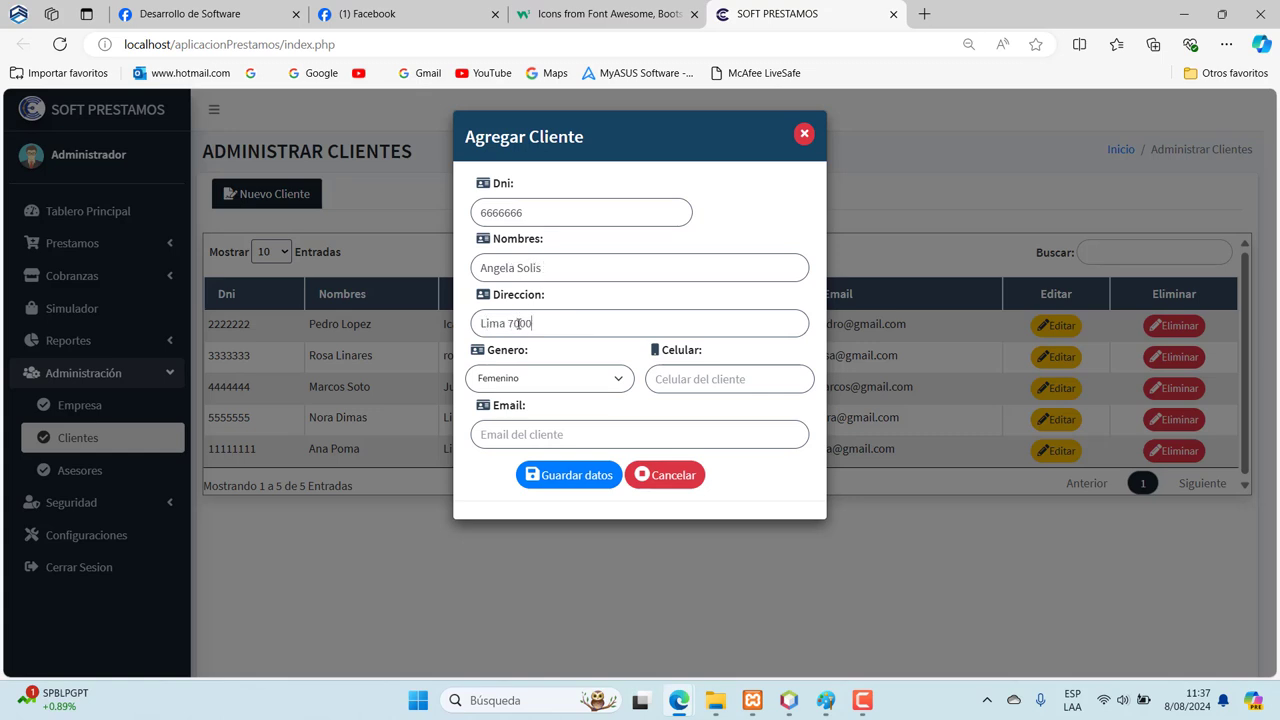
pyautogui.click(657, 377)
pyautogui.write('9')
pyautogui.write('9')
pyautogui.click(552, 432)
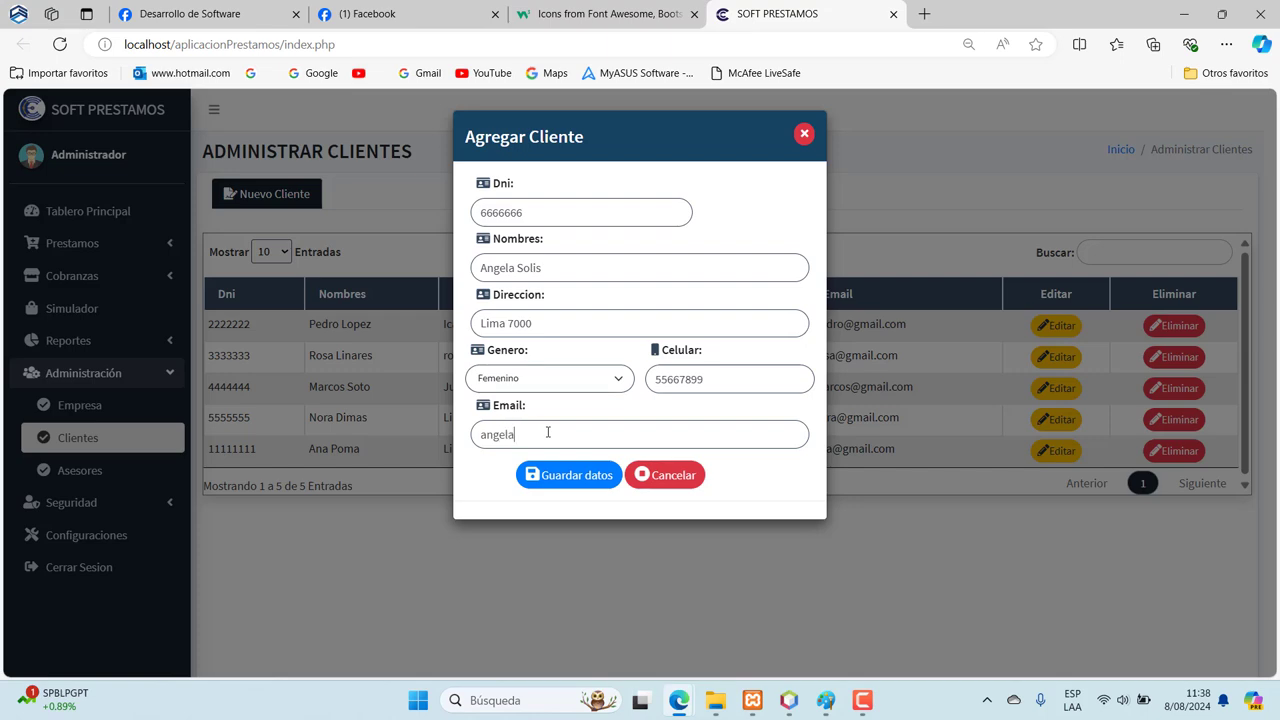
pyautogui.click(562, 472)
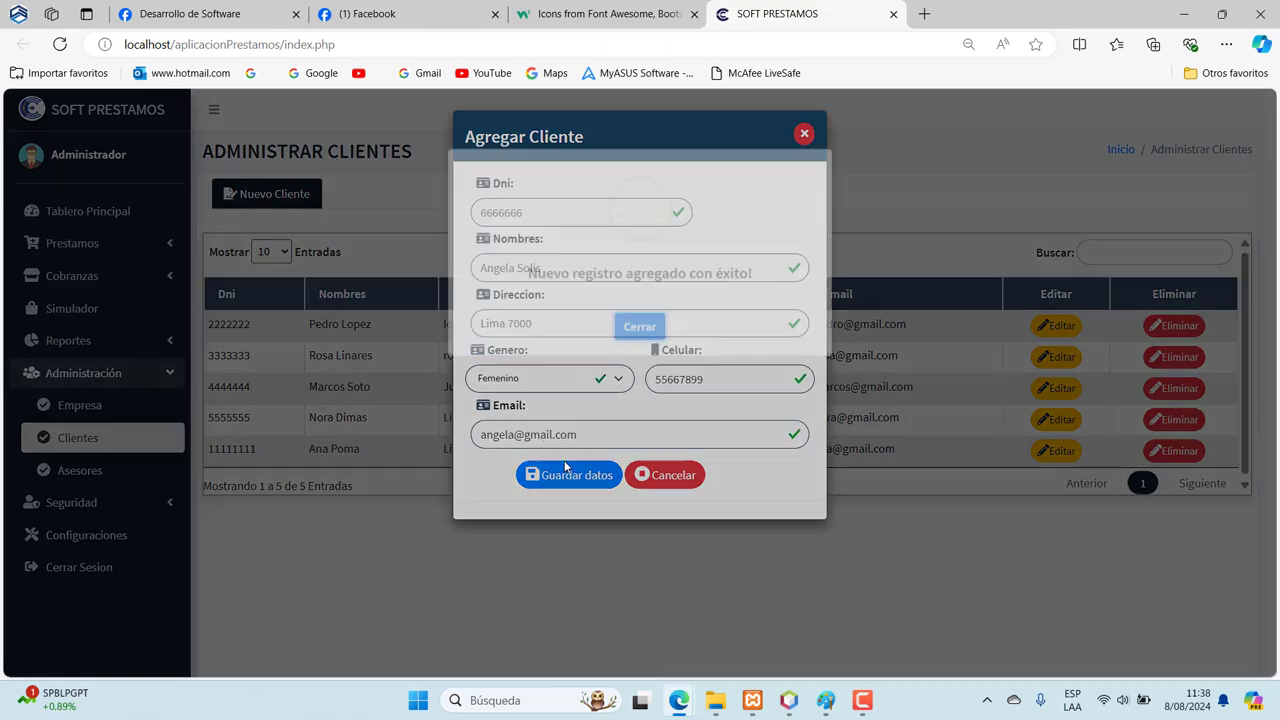
pyautogui.click(633, 445)
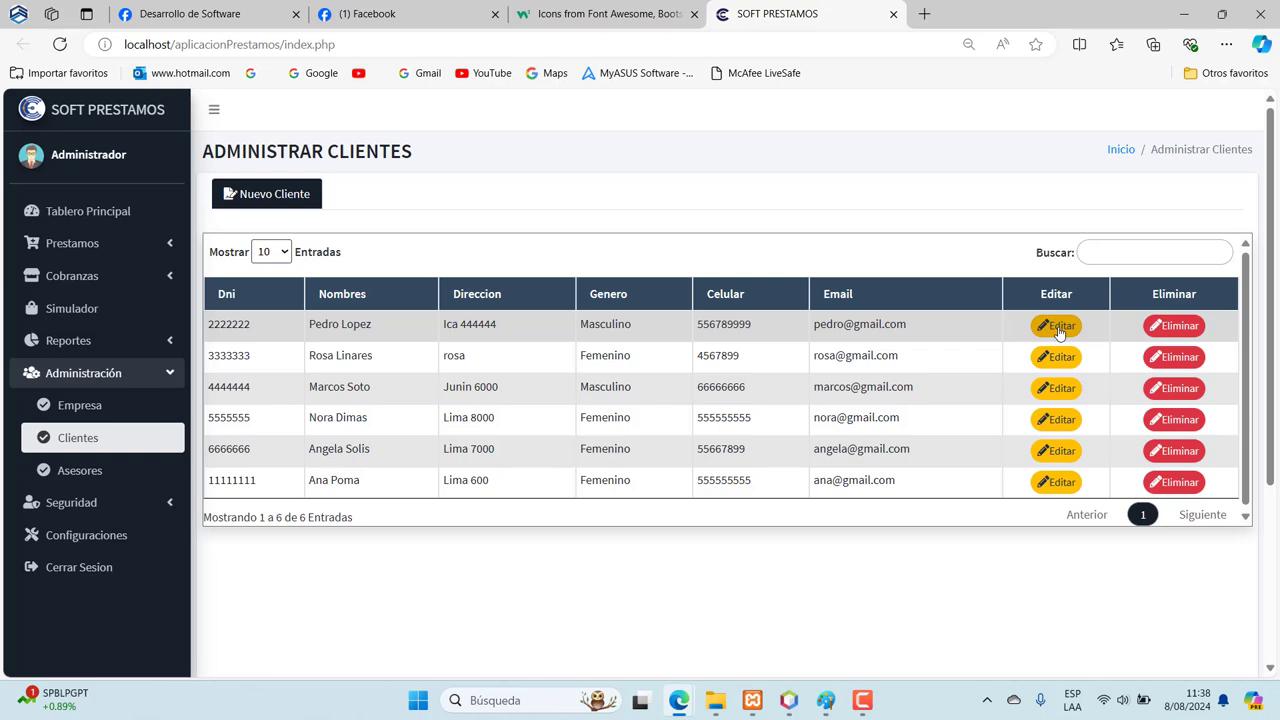
# Correct the last letter of the first client's name and save the update
pyautogui.click(1058, 327)
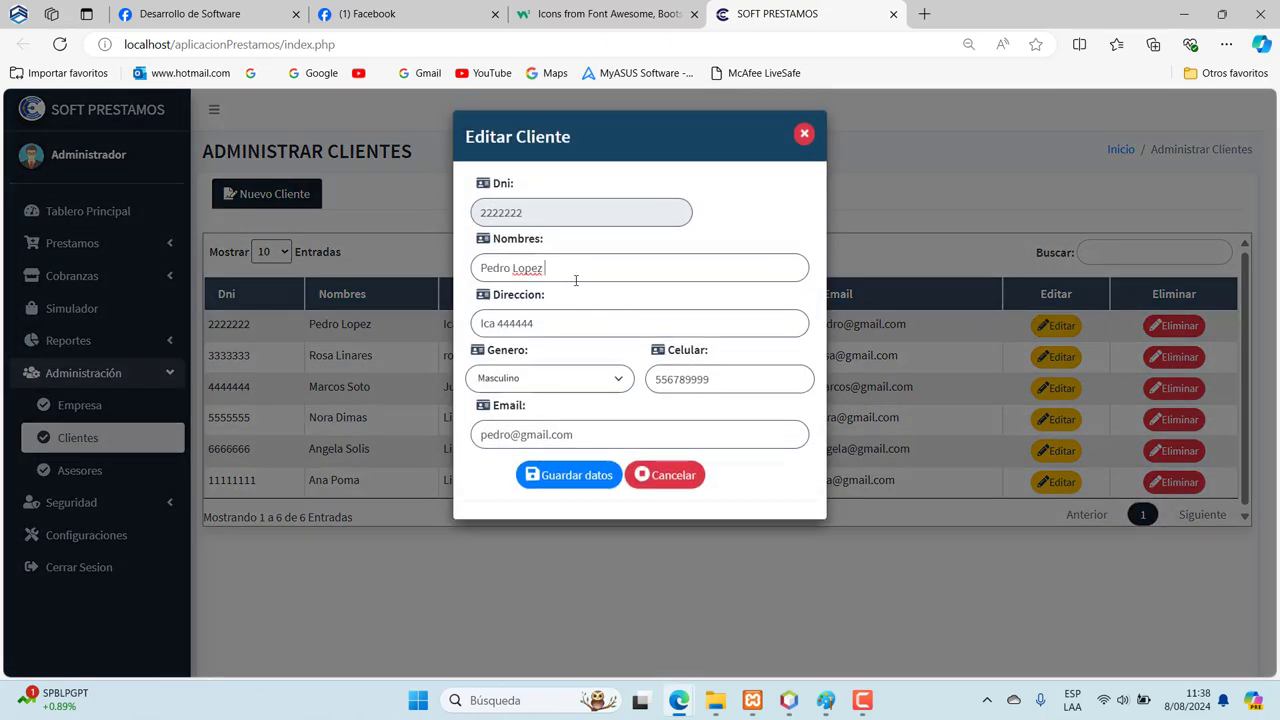
pyautogui.write('Ruis')
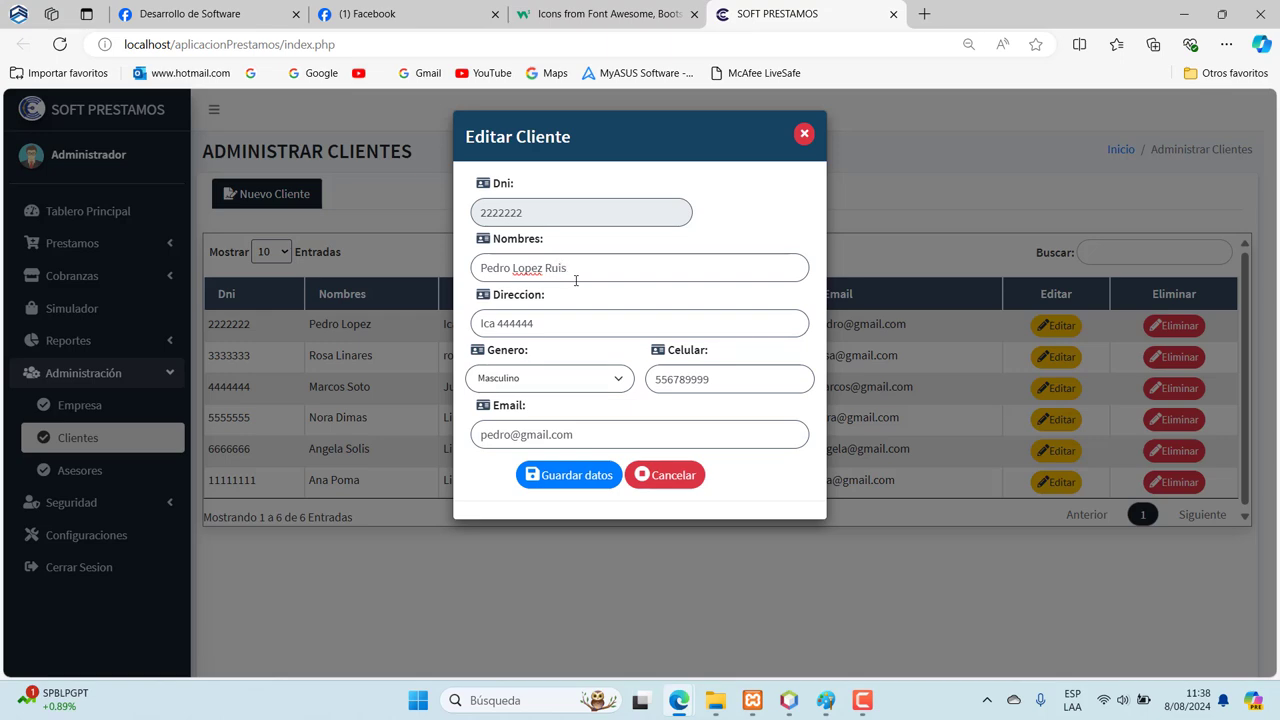
pyautogui.press('BackSpace')
pyautogui.write('z')
pyautogui.click(562, 485)
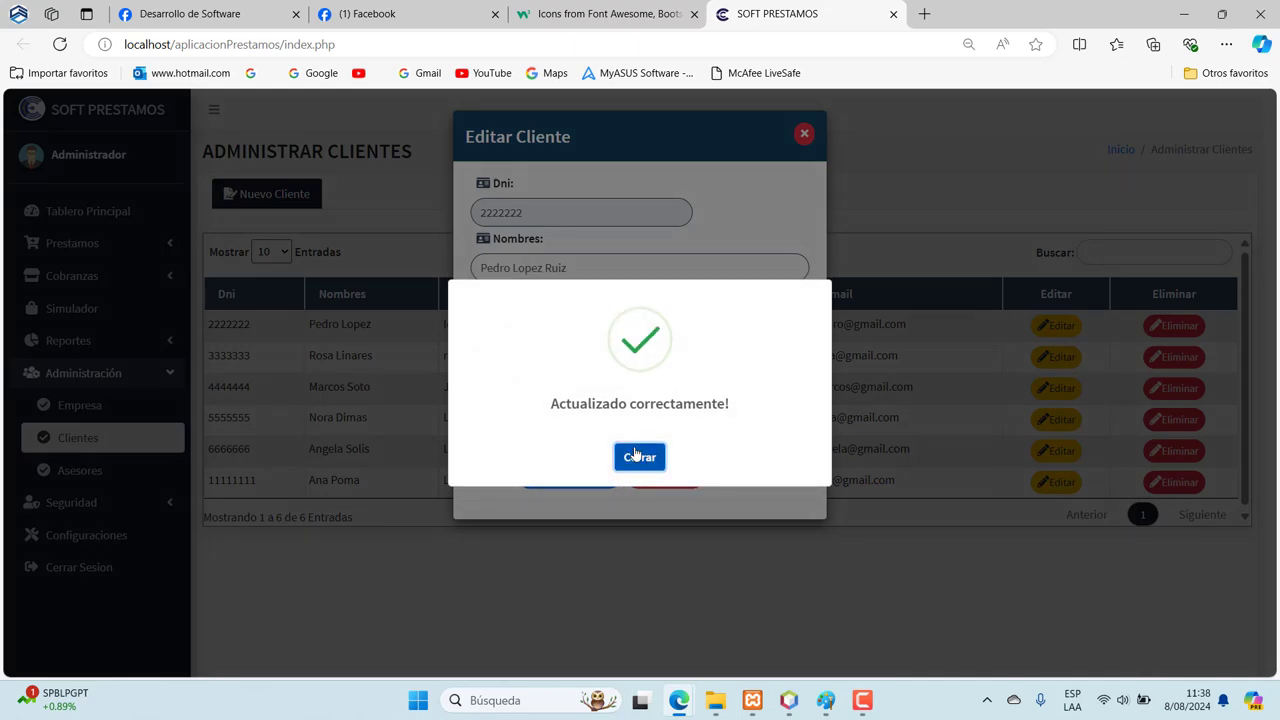
pyautogui.click(631, 448)
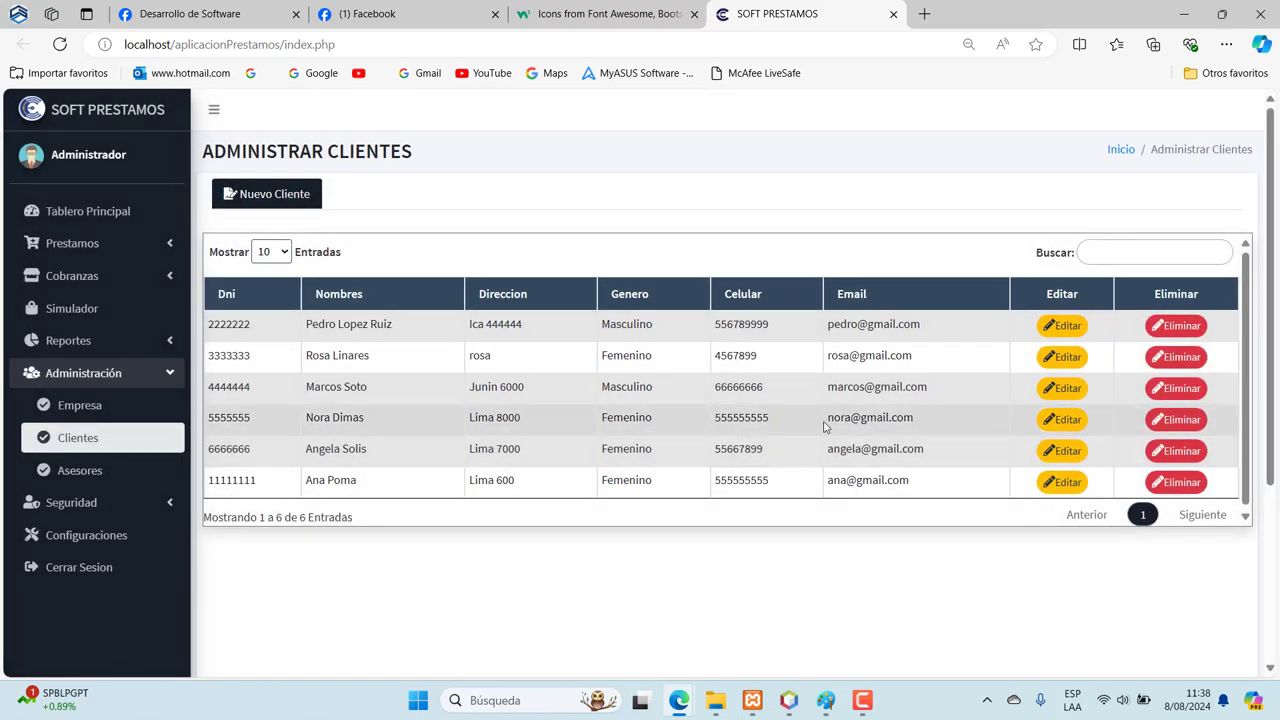
# Change the fourth client's mobile number and save the record
pyautogui.click(1057, 421)
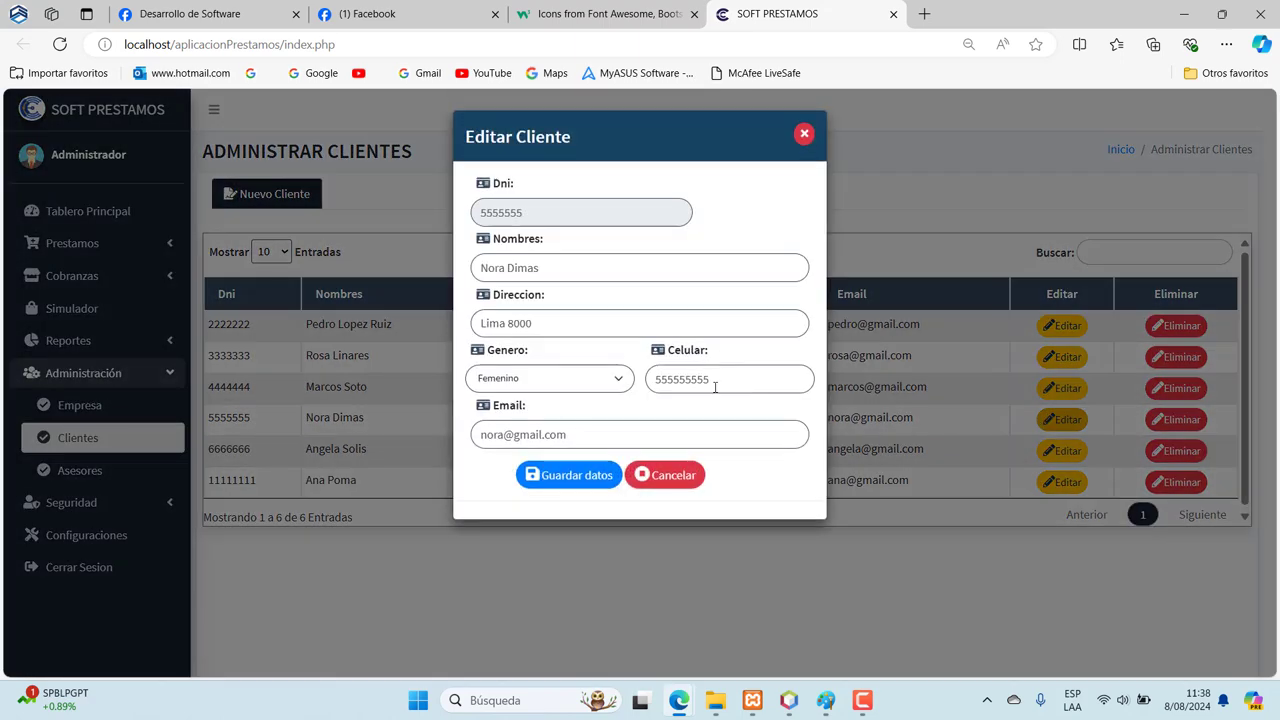
pyautogui.click(576, 276)
pyautogui.write('Prez')
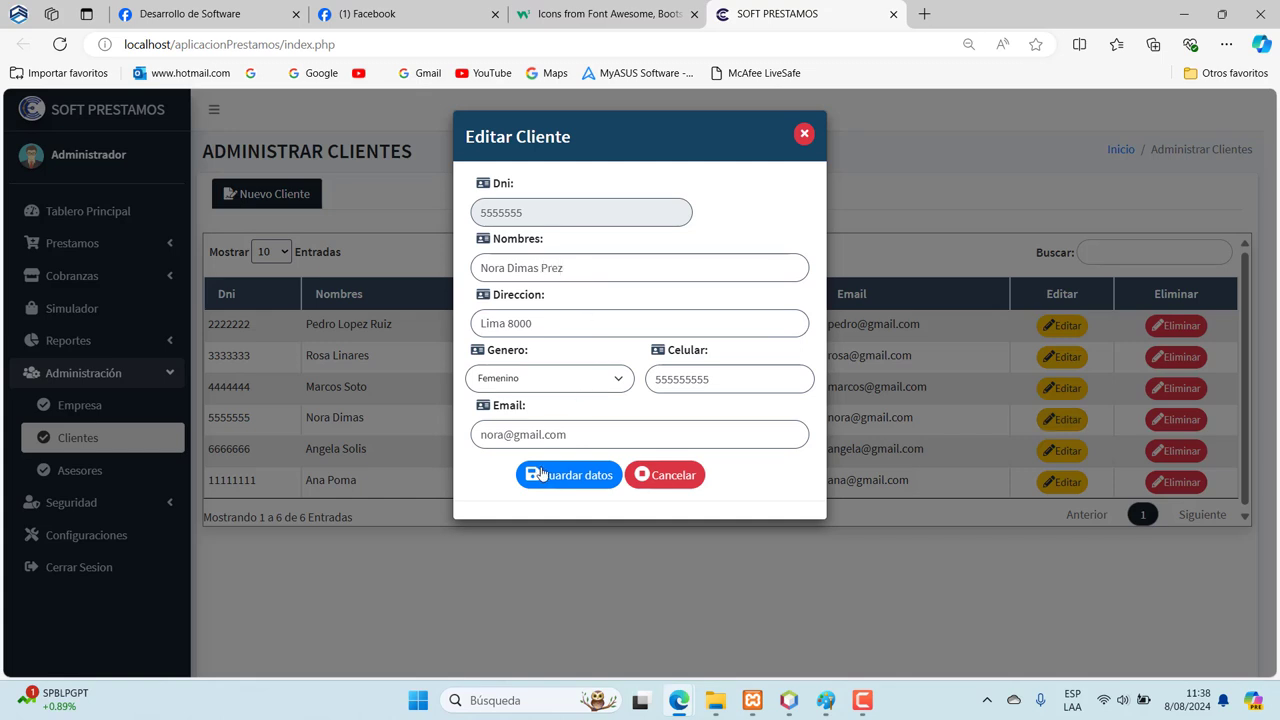
pyautogui.moveTo(724, 378); pyautogui.dragTo(617, 376)
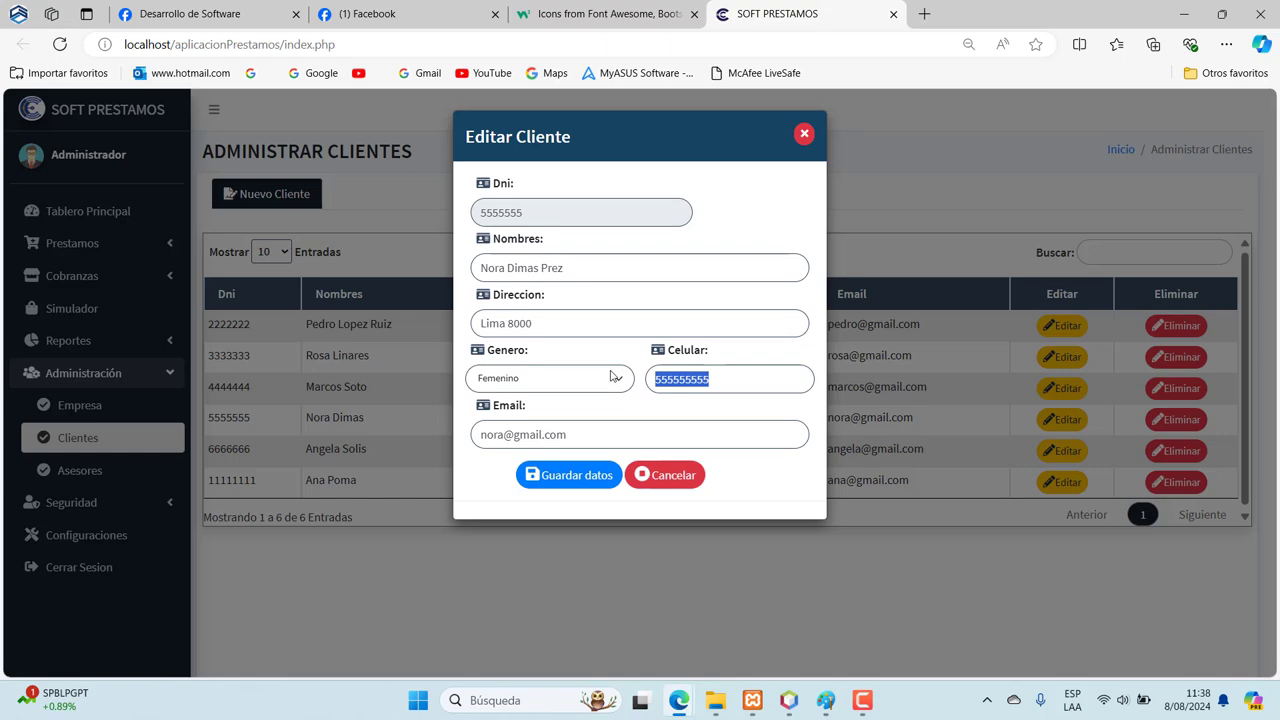
pyautogui.write('3456789')
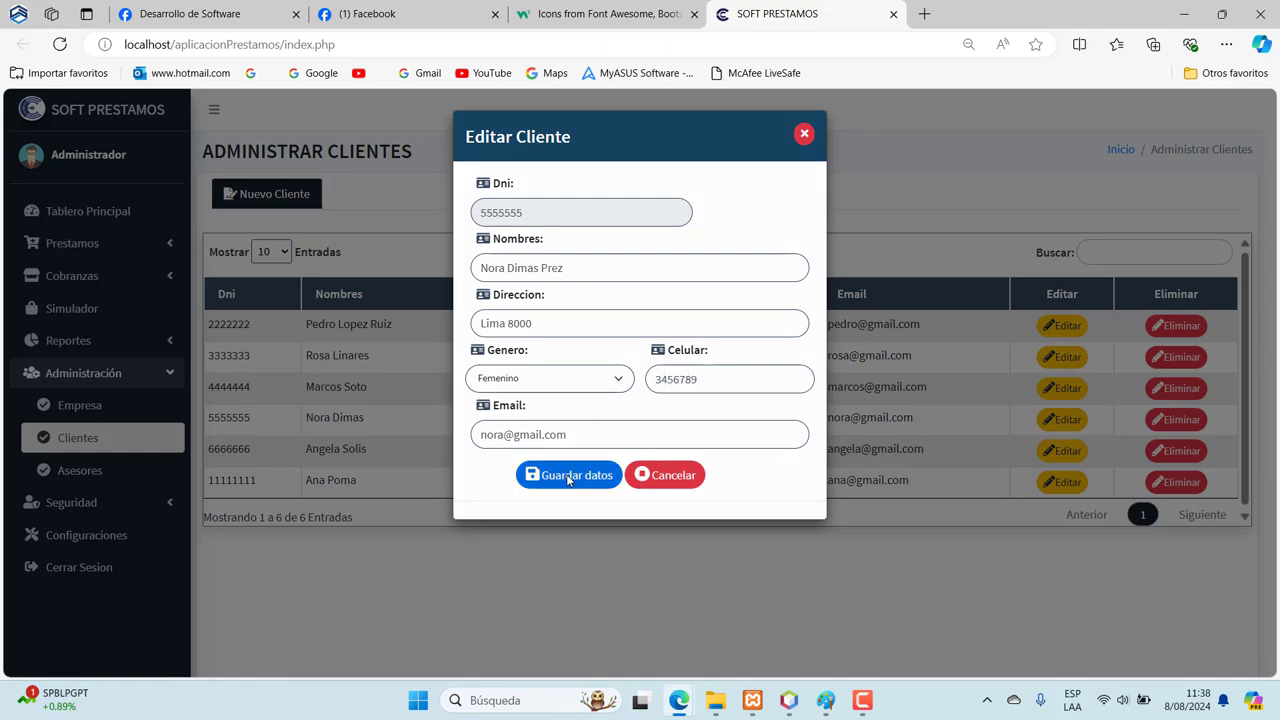
pyautogui.click(564, 476)
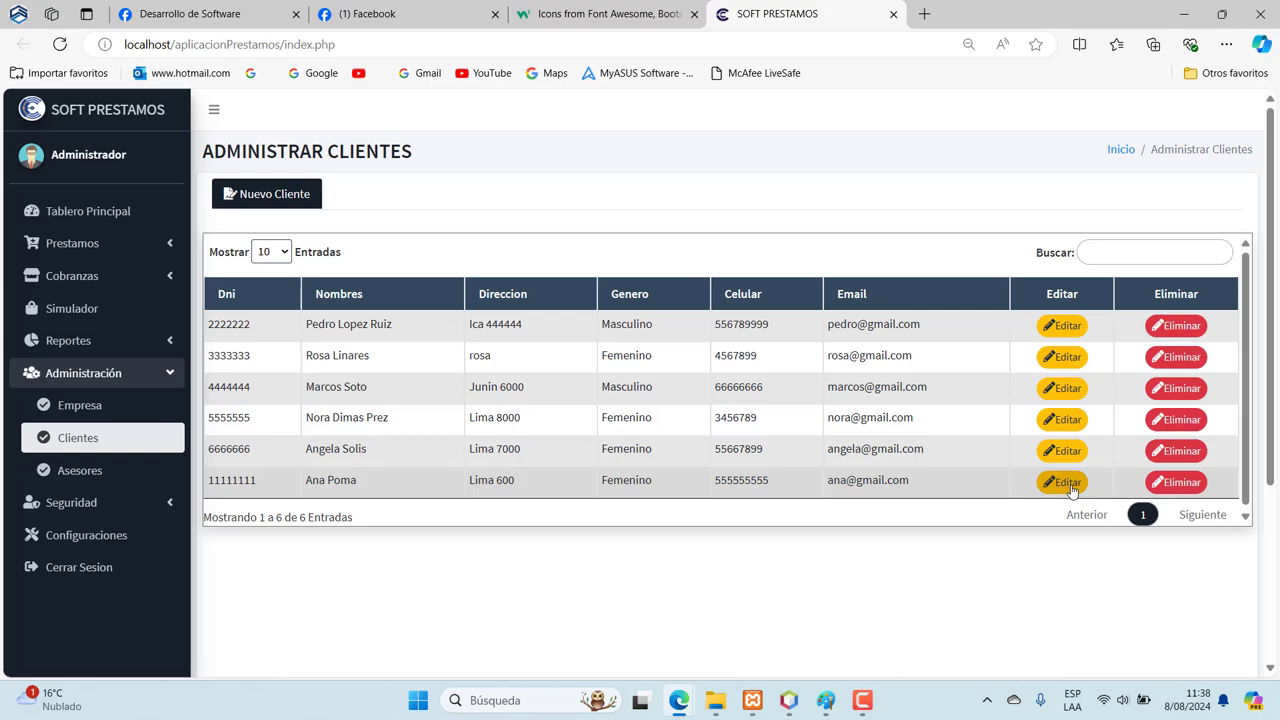
# Replace the last client's mobile number with a new one and save
pyautogui.click(1065, 482)
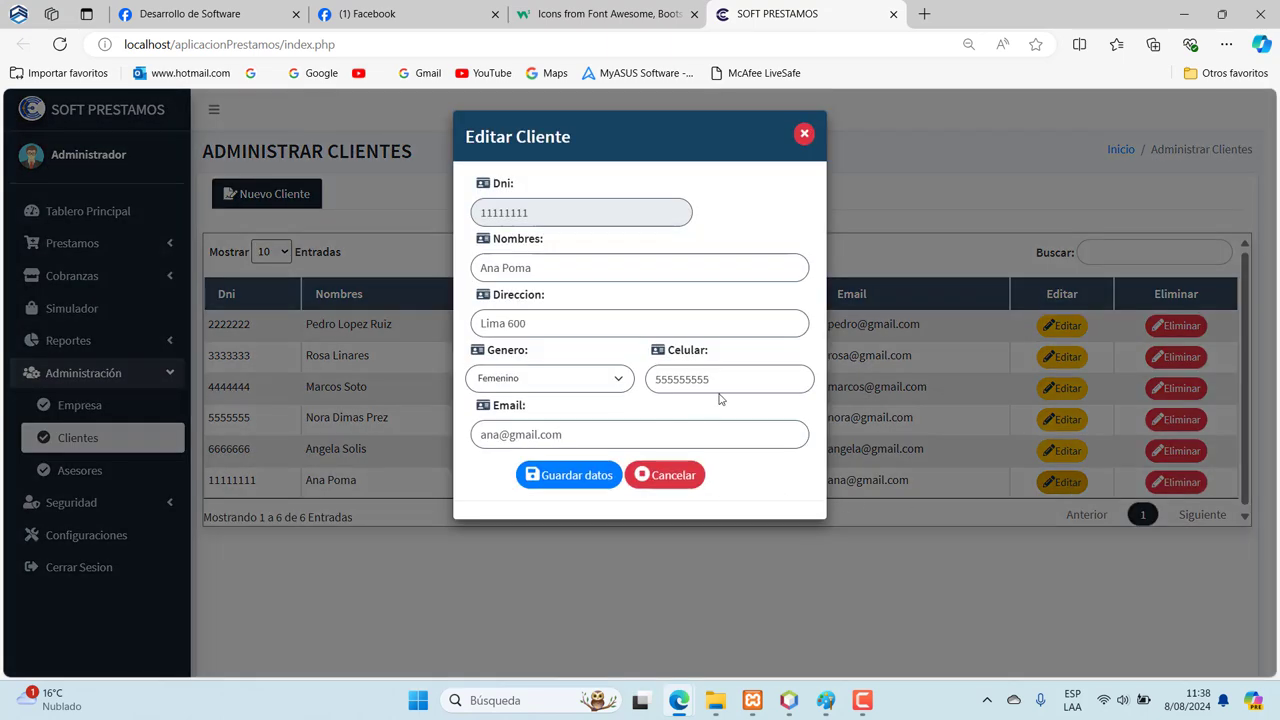
pyautogui.moveTo(718, 380); pyautogui.dragTo(626, 379)
pyautogui.press('BackSpace')
pyautogui.write('123')
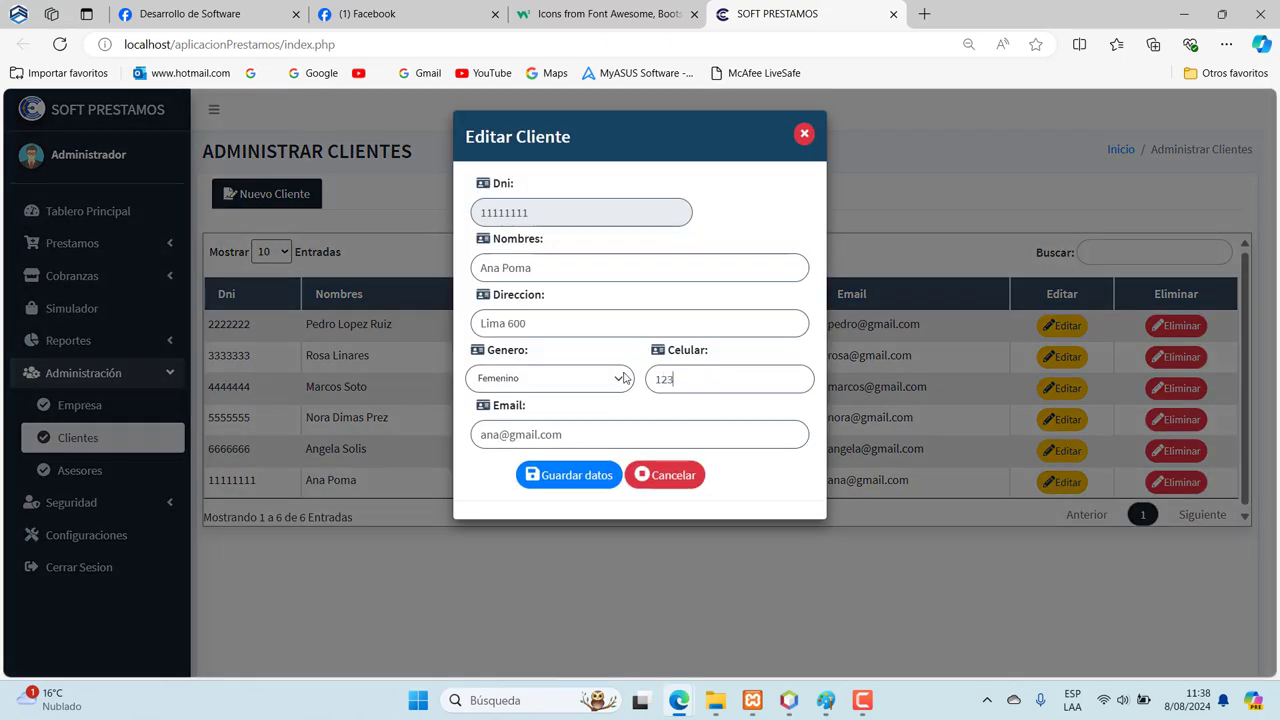
pyautogui.write('45678')
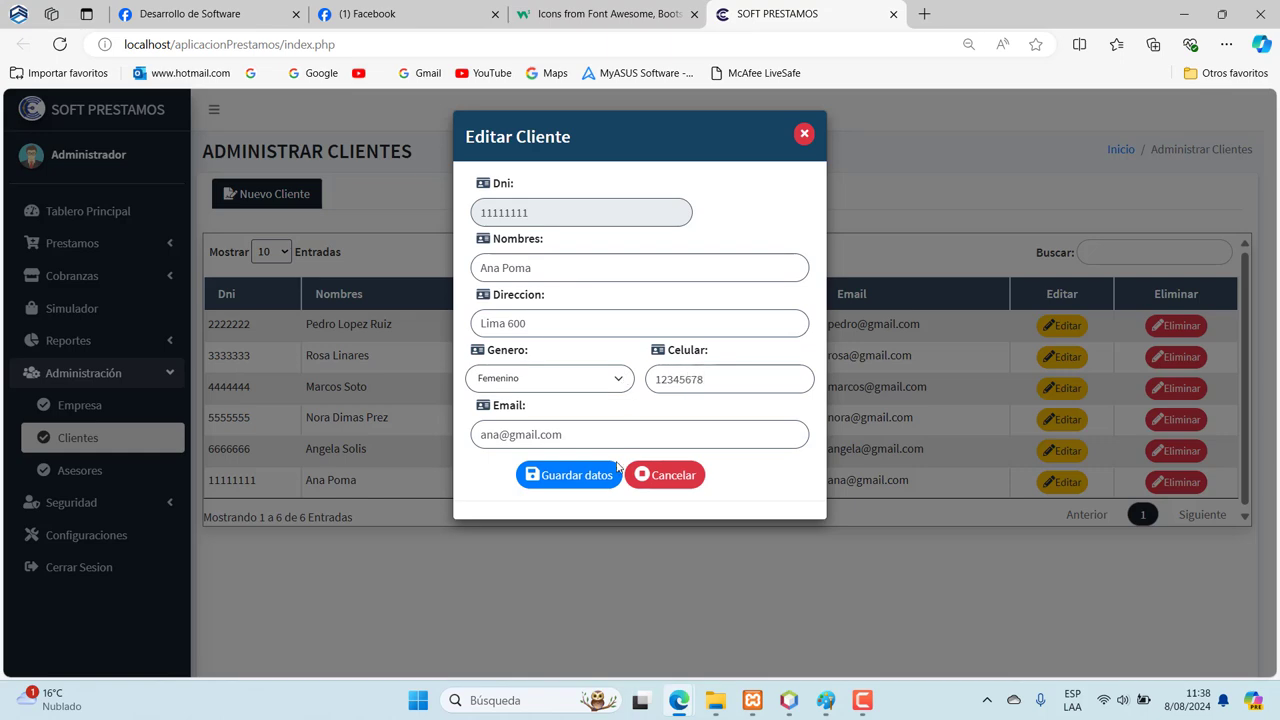
pyautogui.click(598, 477)
pyautogui.click(645, 457)
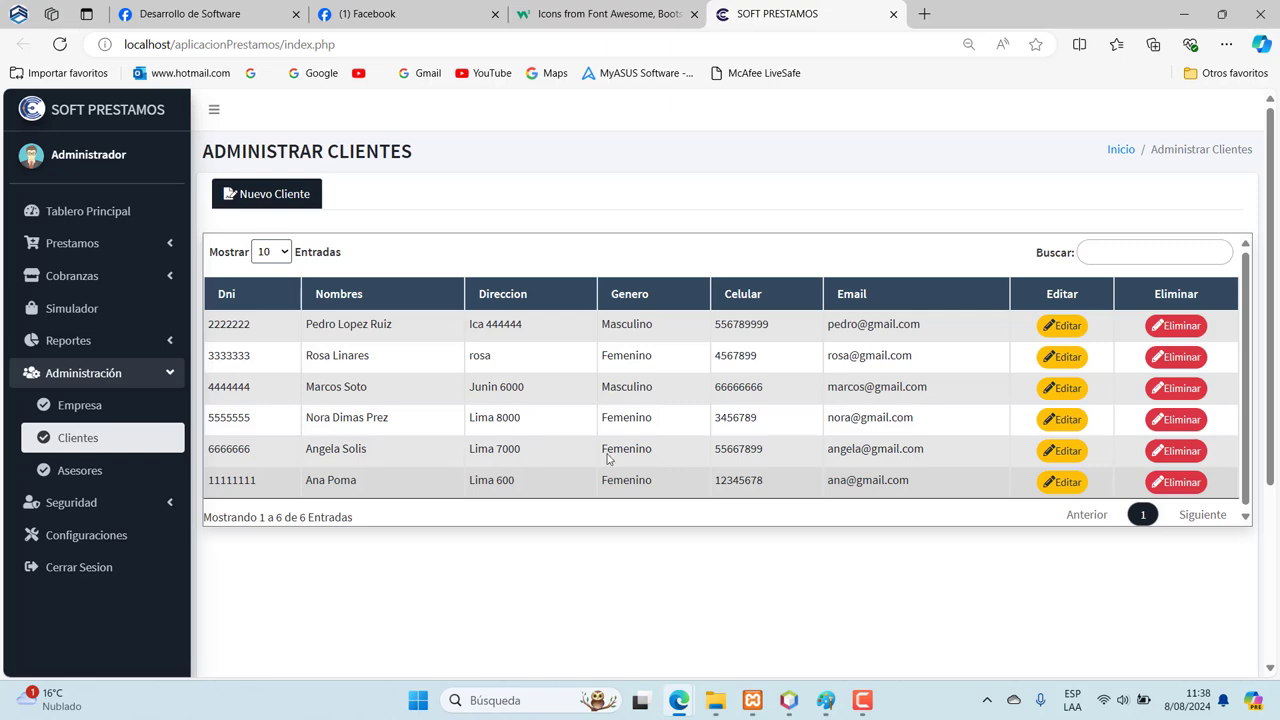
pyautogui.click(298, 198)
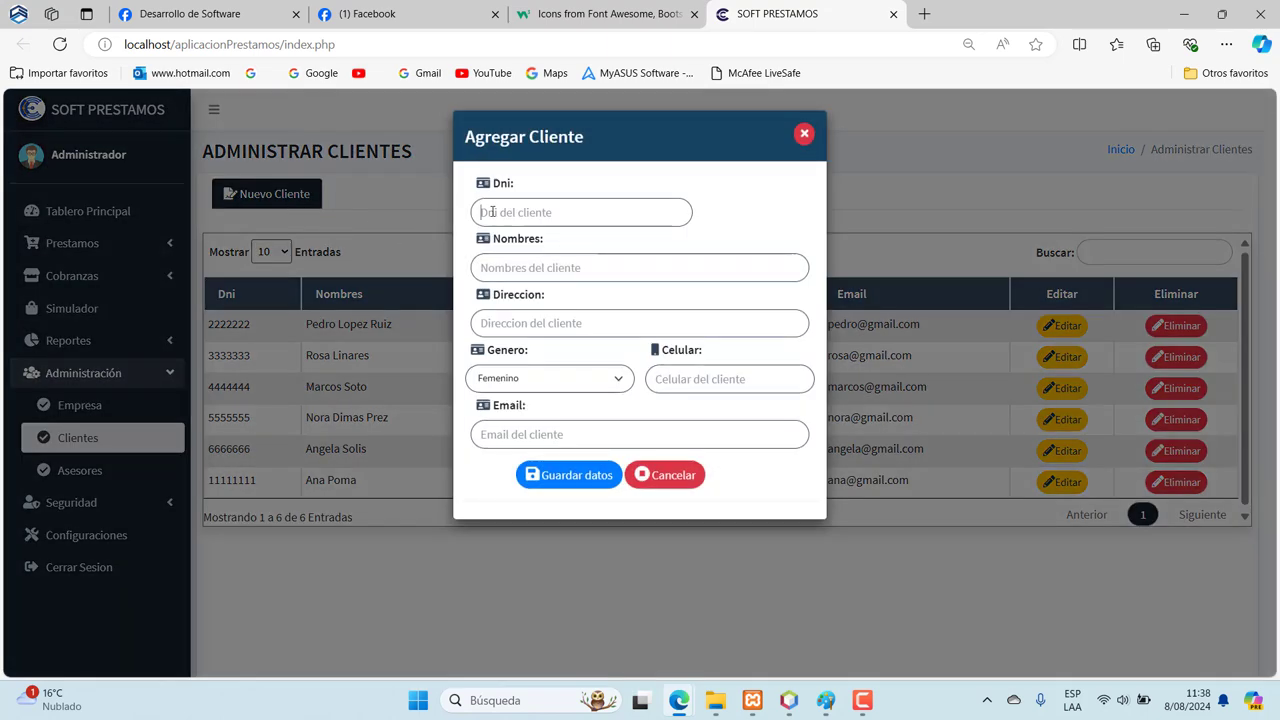
pyautogui.write('4')
pyautogui.write('556789')
pyautogui.click(510, 271)
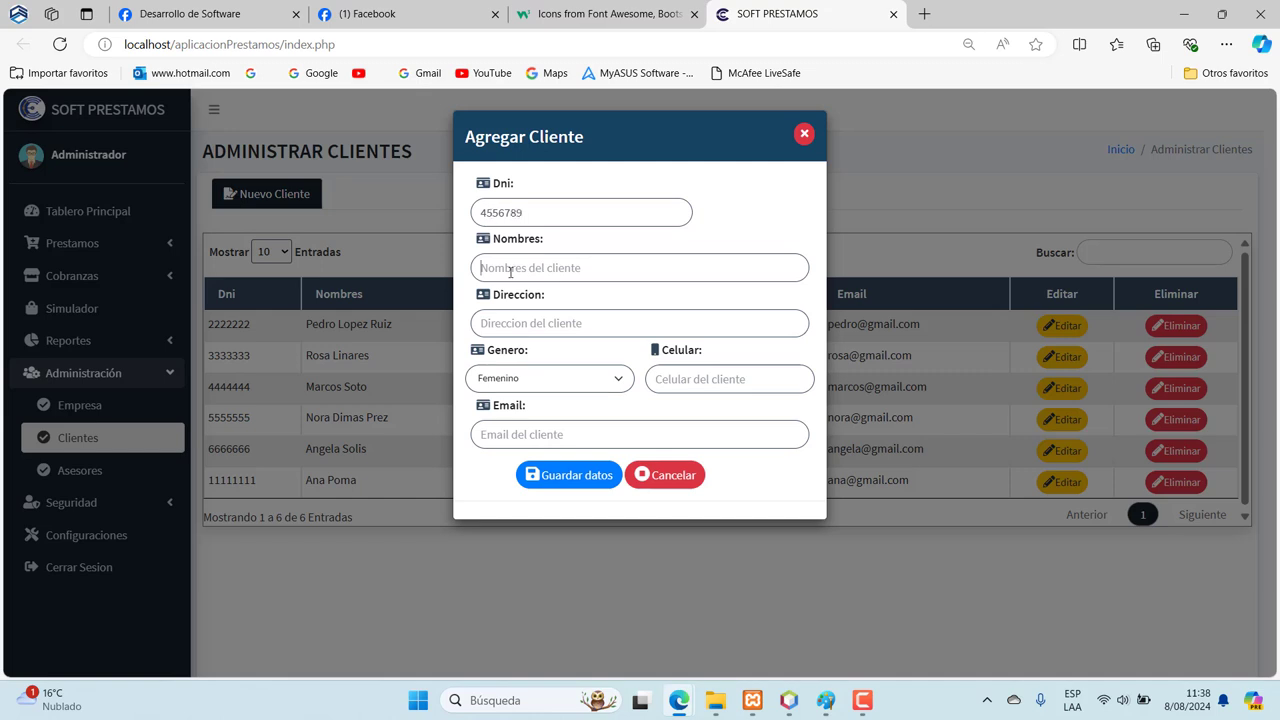
pyautogui.write('Jose ')
pyautogui.write('Jose')
pyautogui.click(512, 318)
pyautogui.write('lo')
pyautogui.write('56')
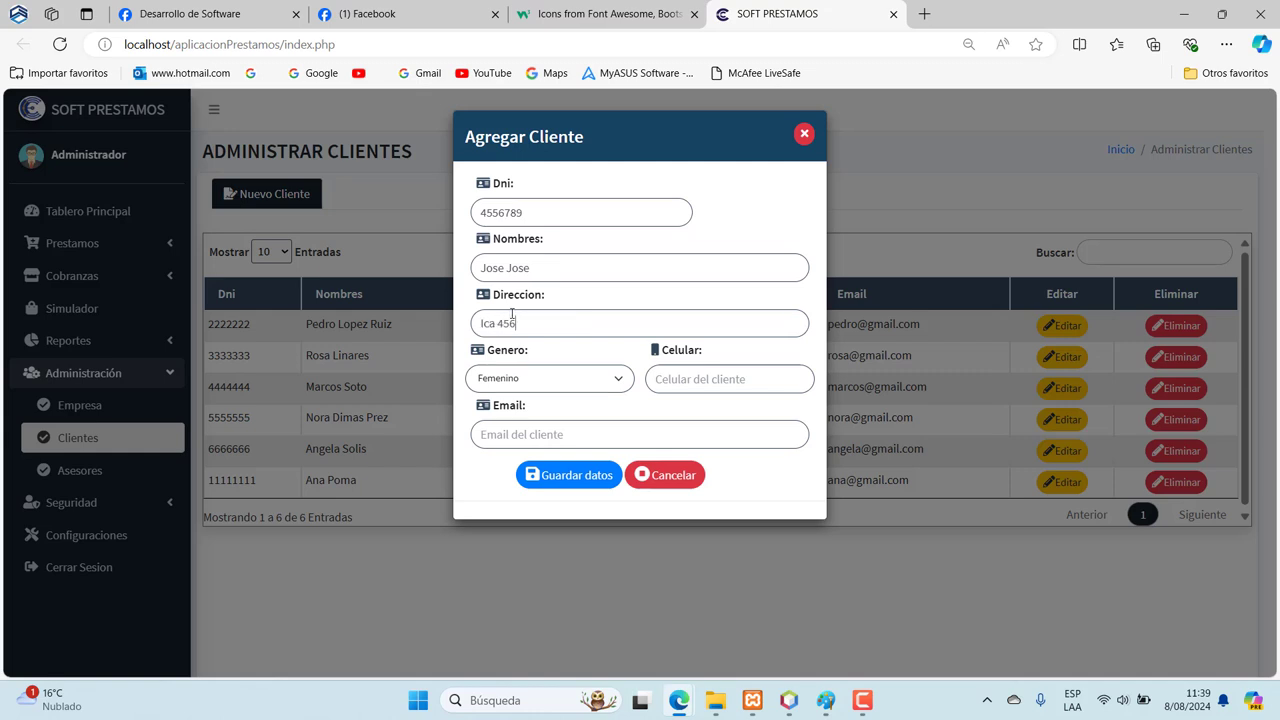
pyautogui.click(571, 379)
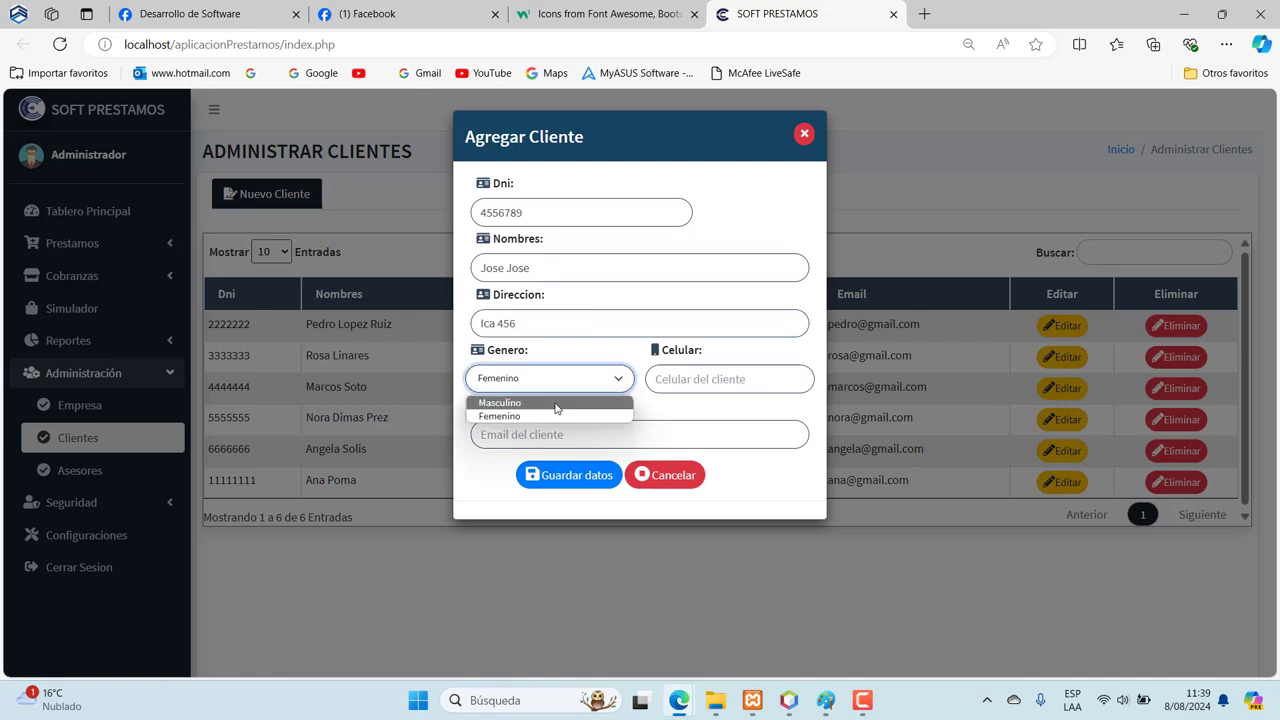
pyautogui.click(558, 405)
pyautogui.click(661, 390)
pyautogui.write('5555')
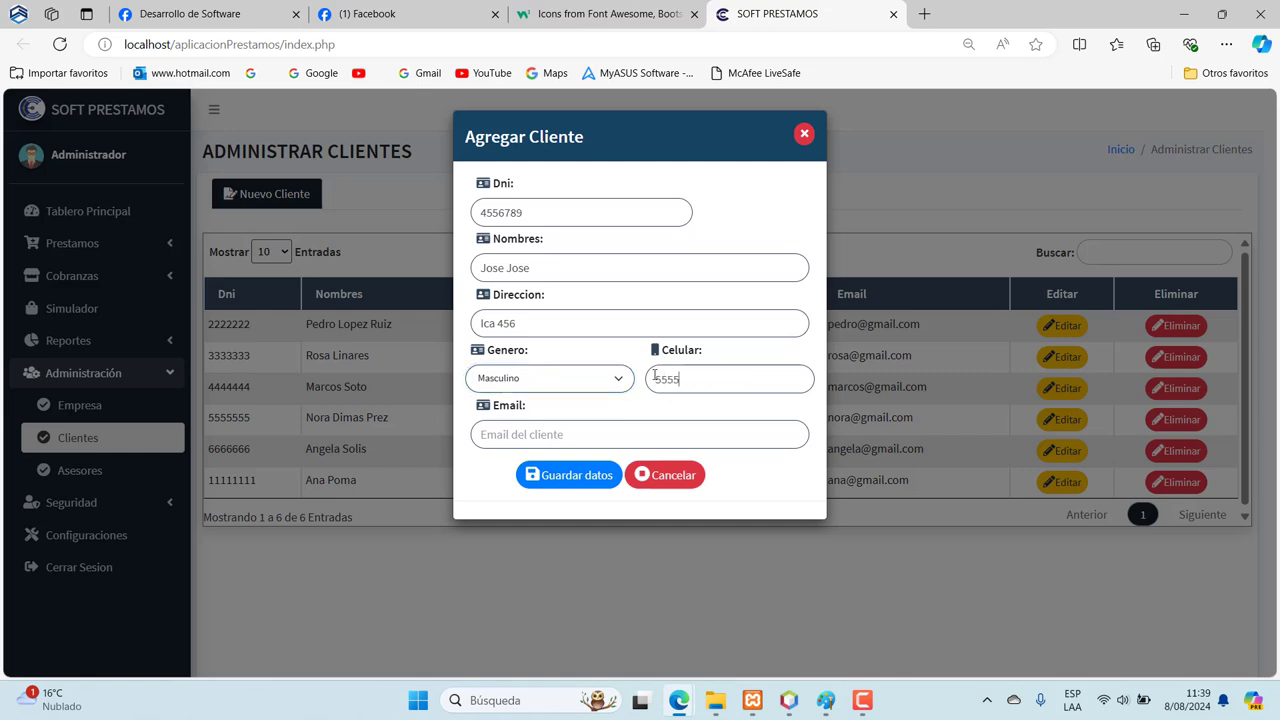
pyautogui.write('5555')
pyautogui.click(534, 424)
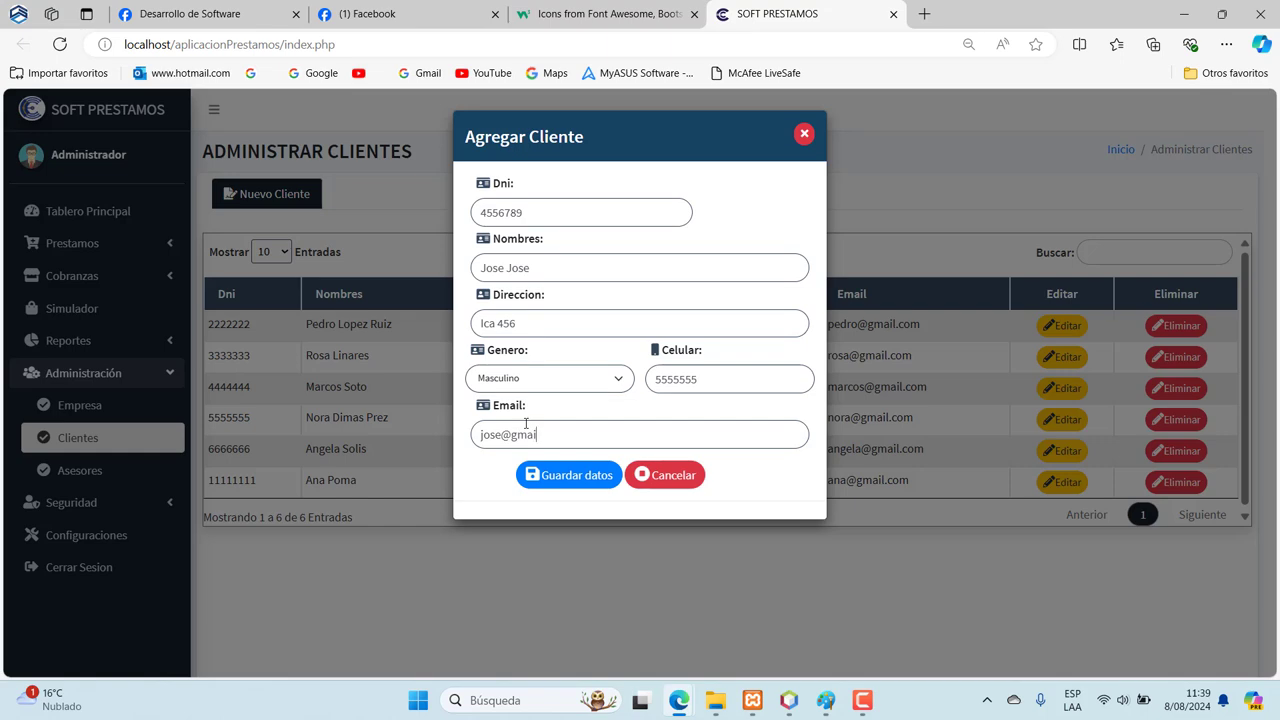
pyautogui.click(563, 474)
pyautogui.click(630, 465)
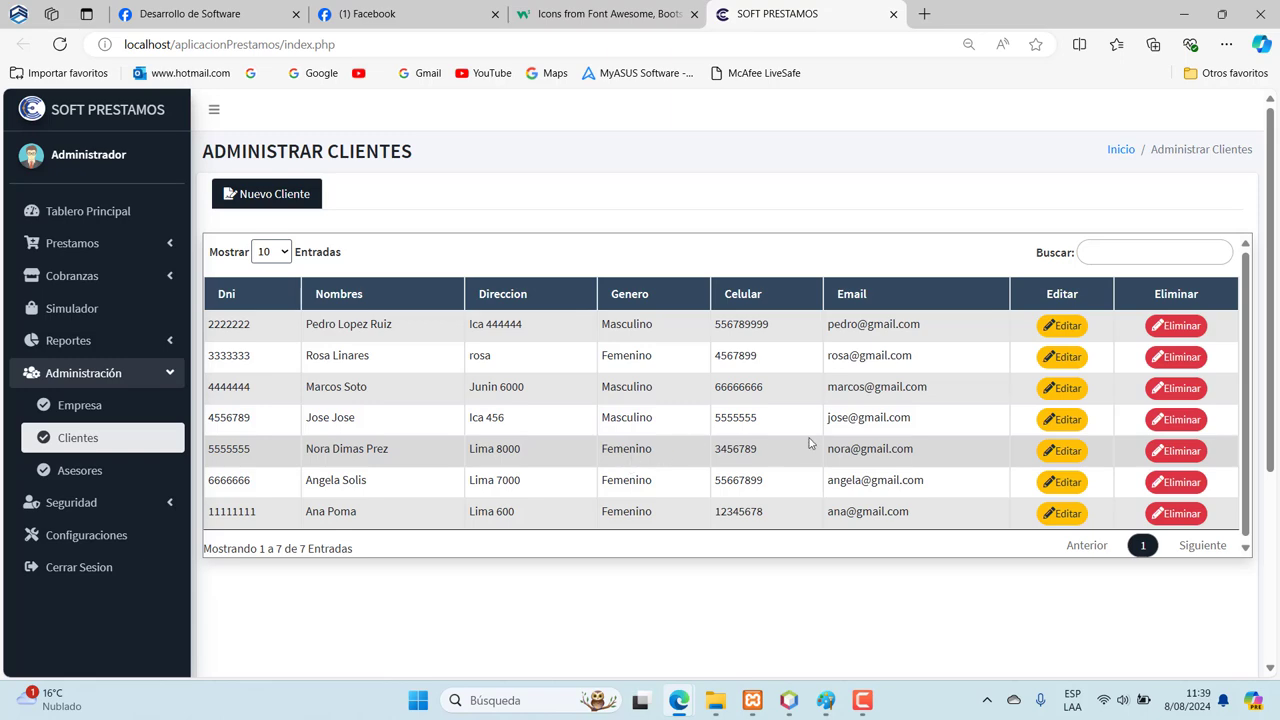
pyautogui.click(1170, 420)
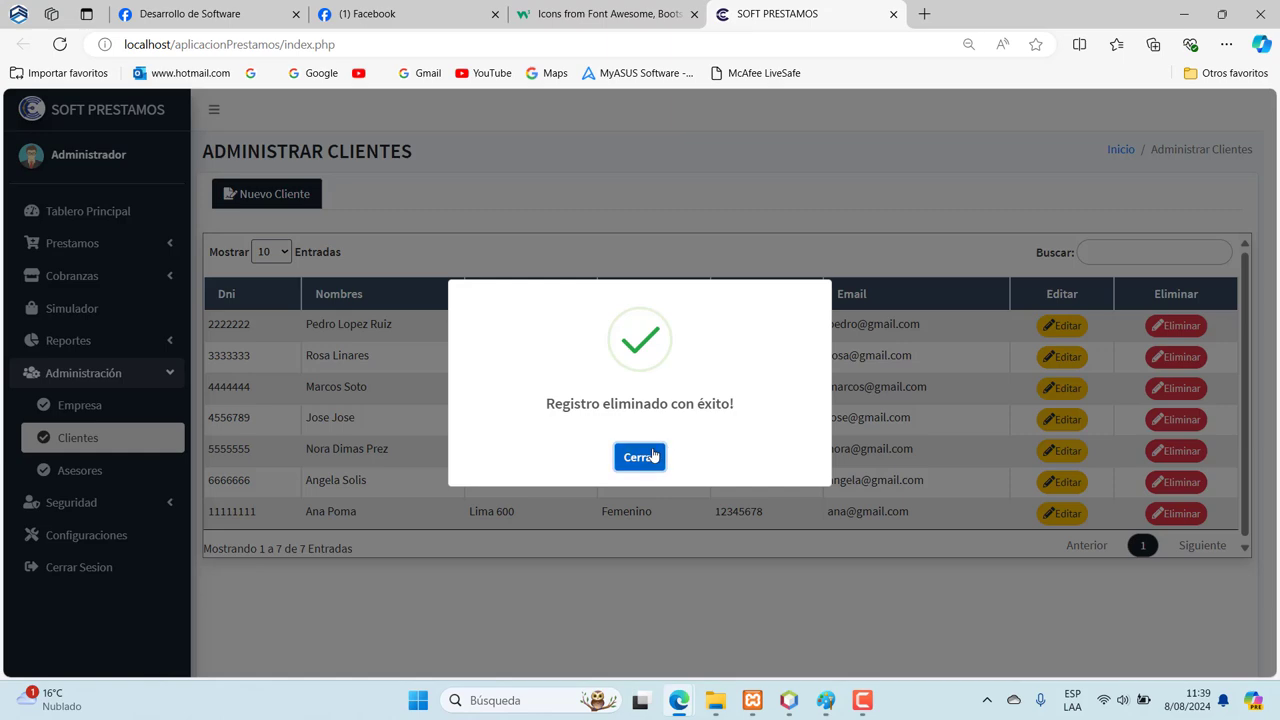
pyautogui.click(652, 456)
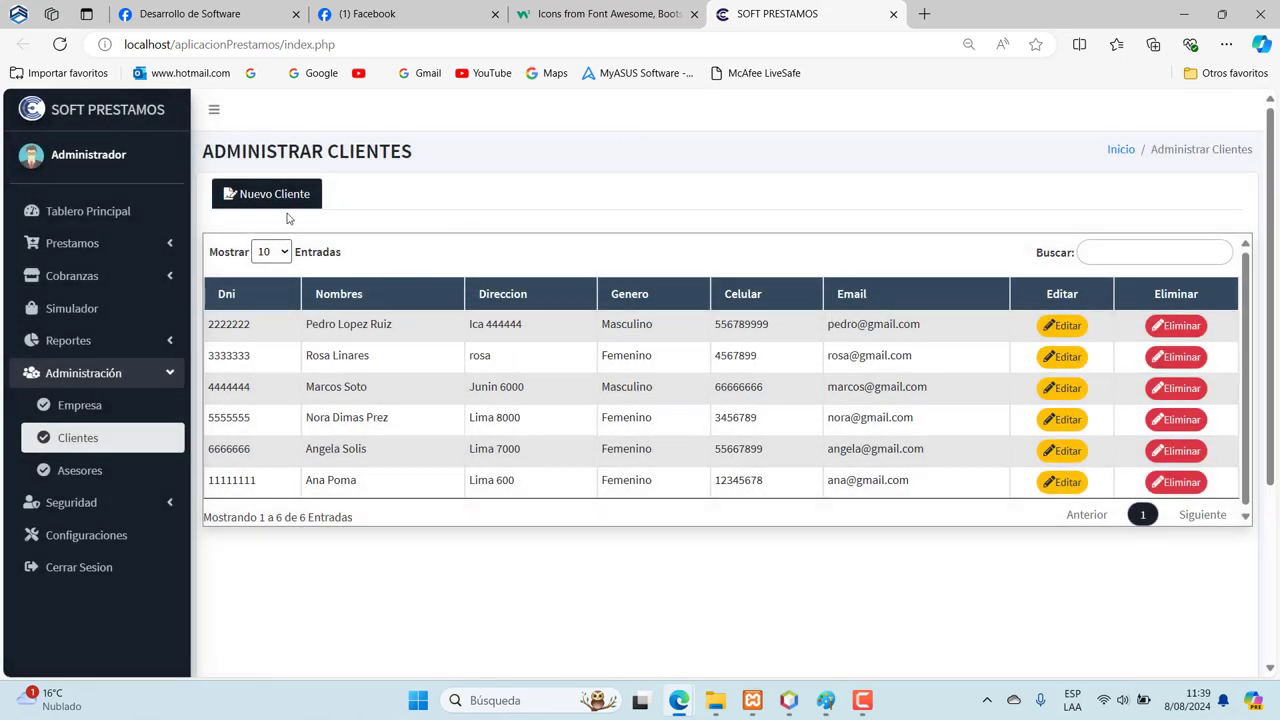
pyautogui.click(274, 194)
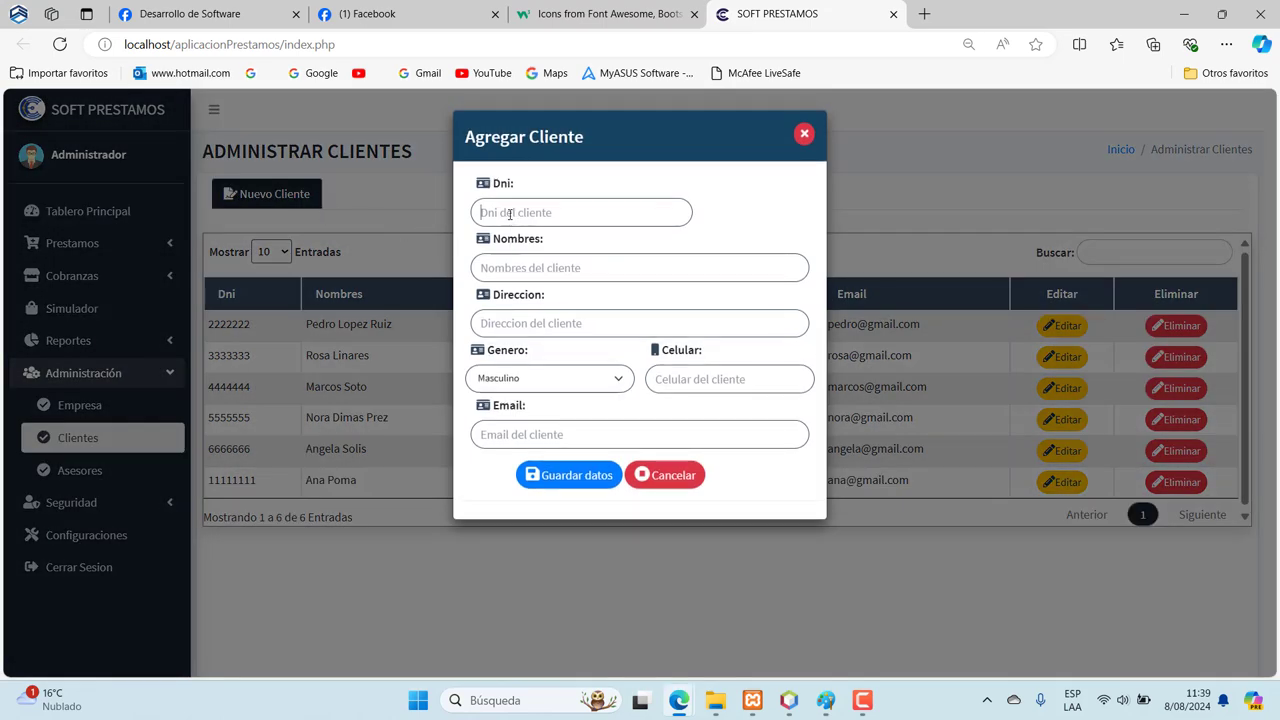
# Enter the seventh client's Dni, name, address, mobile number and e-mail, then save him
pyautogui.write('88')
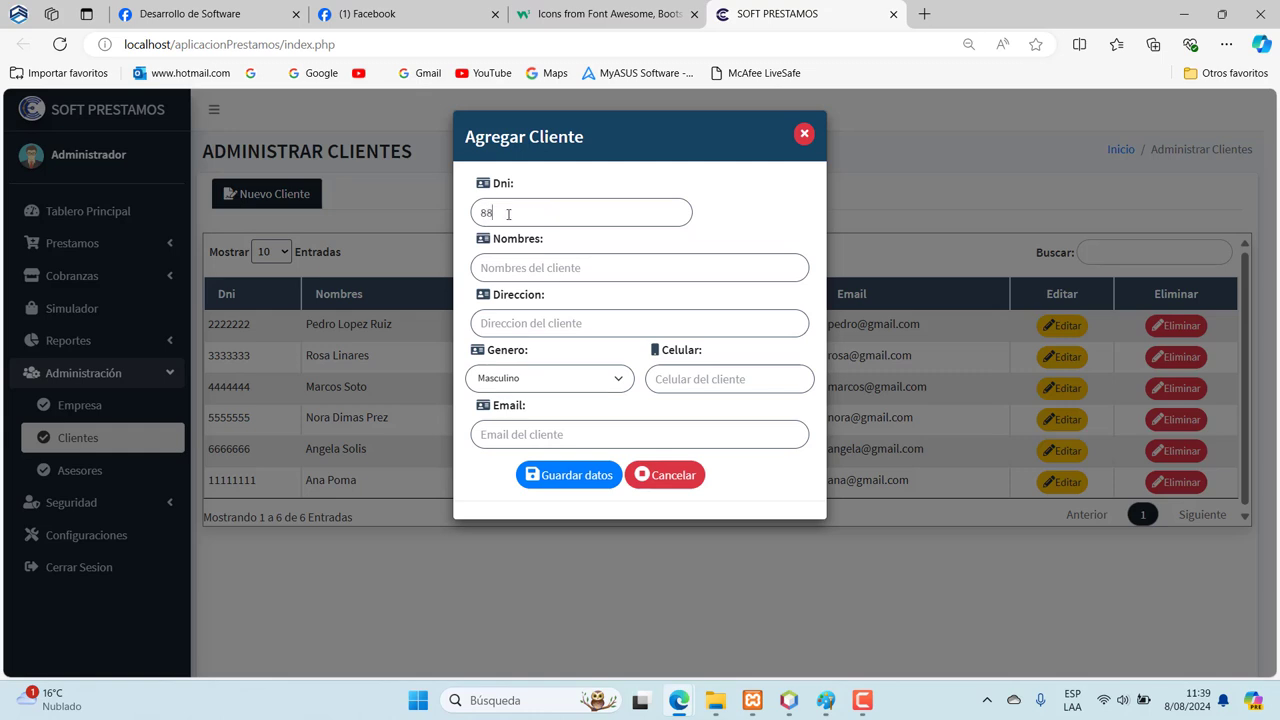
pyautogui.write('88')
pyautogui.write('8')
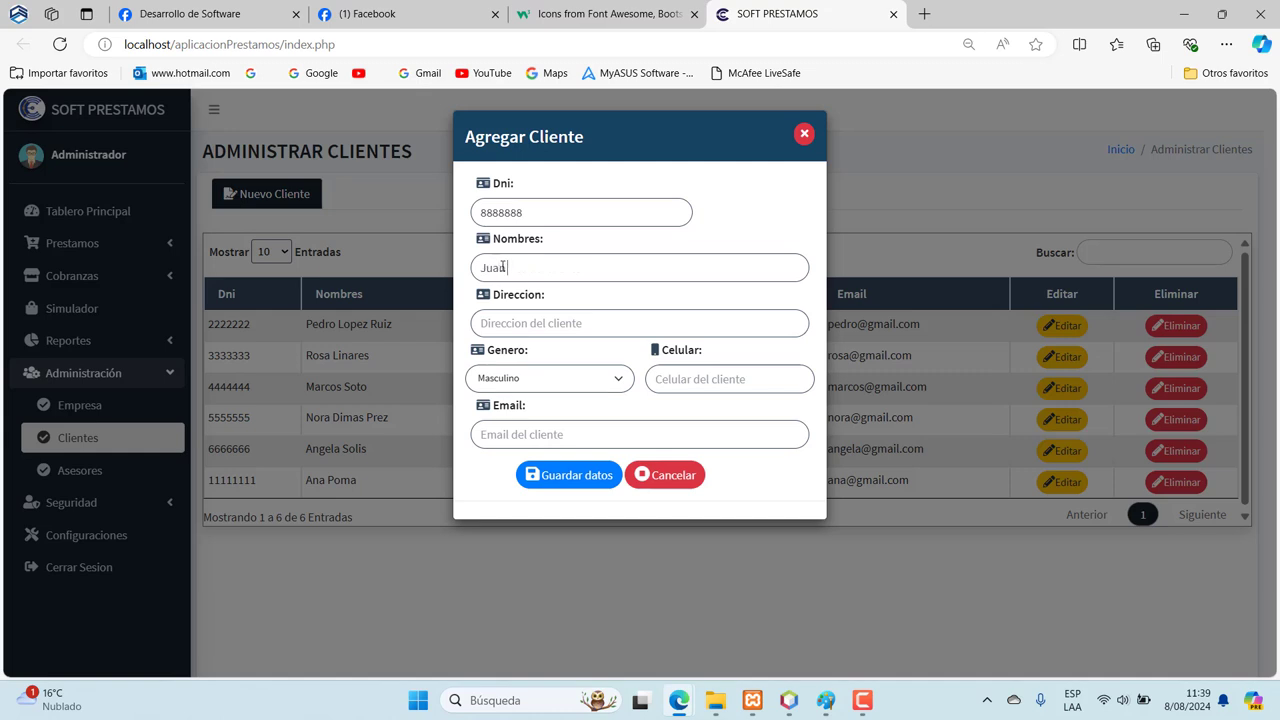
pyautogui.click(527, 333)
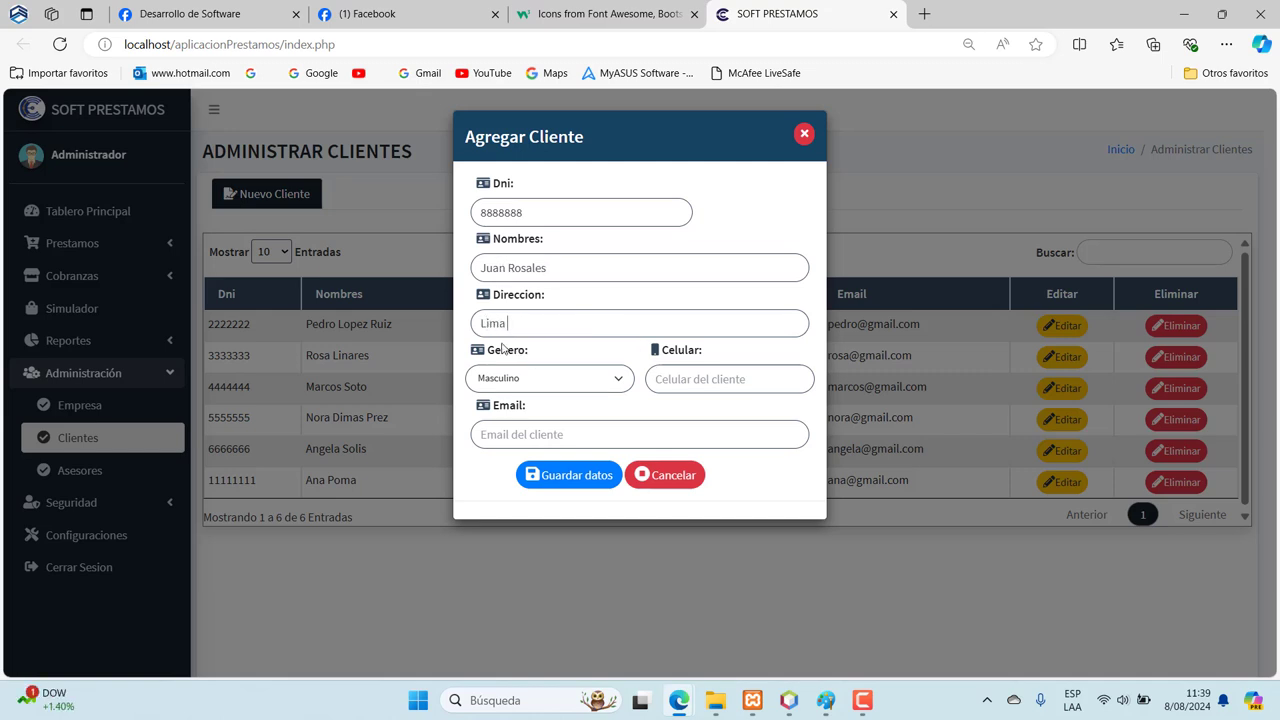
pyautogui.click(664, 378)
pyautogui.write('456789')
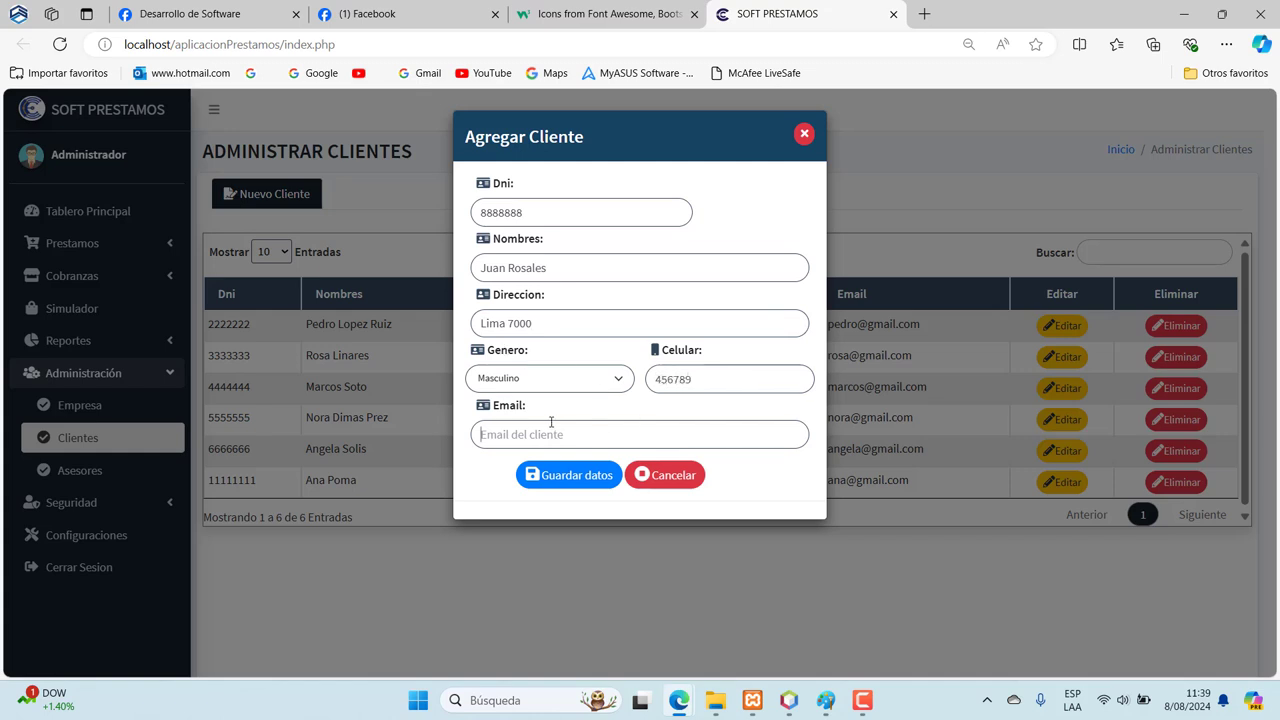
pyautogui.click(568, 475)
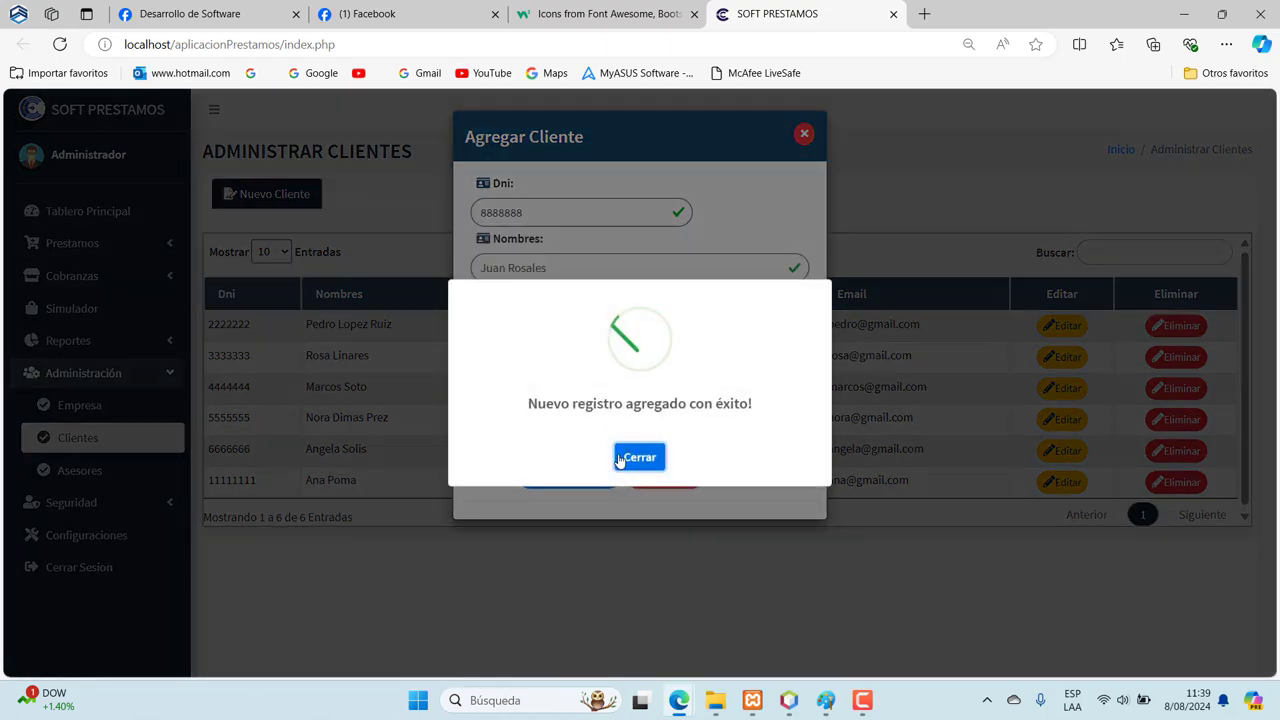
pyautogui.click(622, 457)
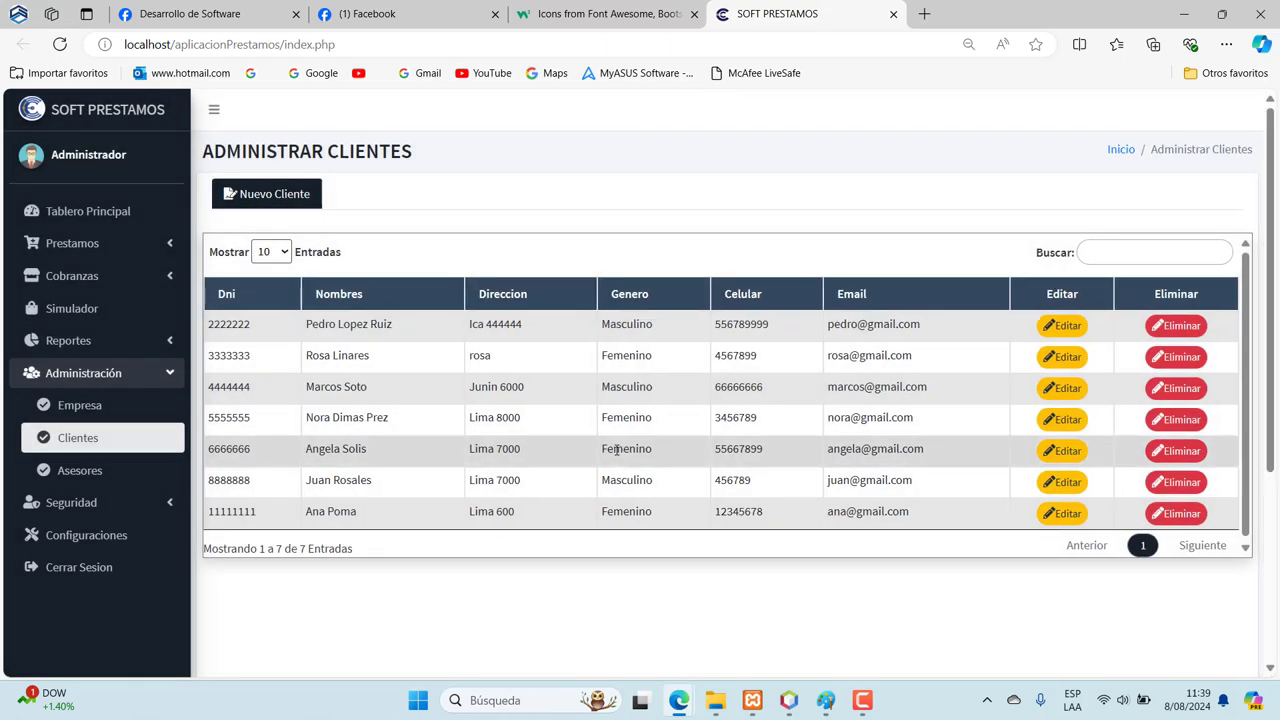
pyautogui.click(1105, 255)
pyautogui.write('4')
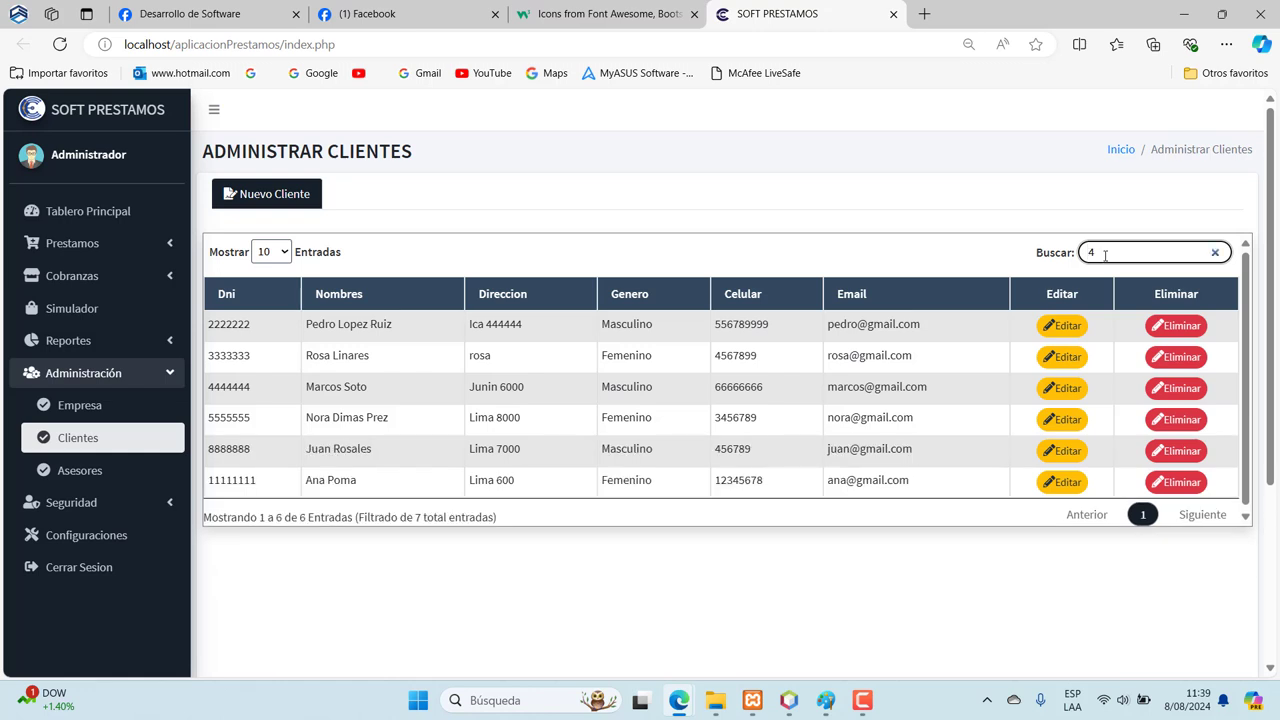
pyautogui.write('44')
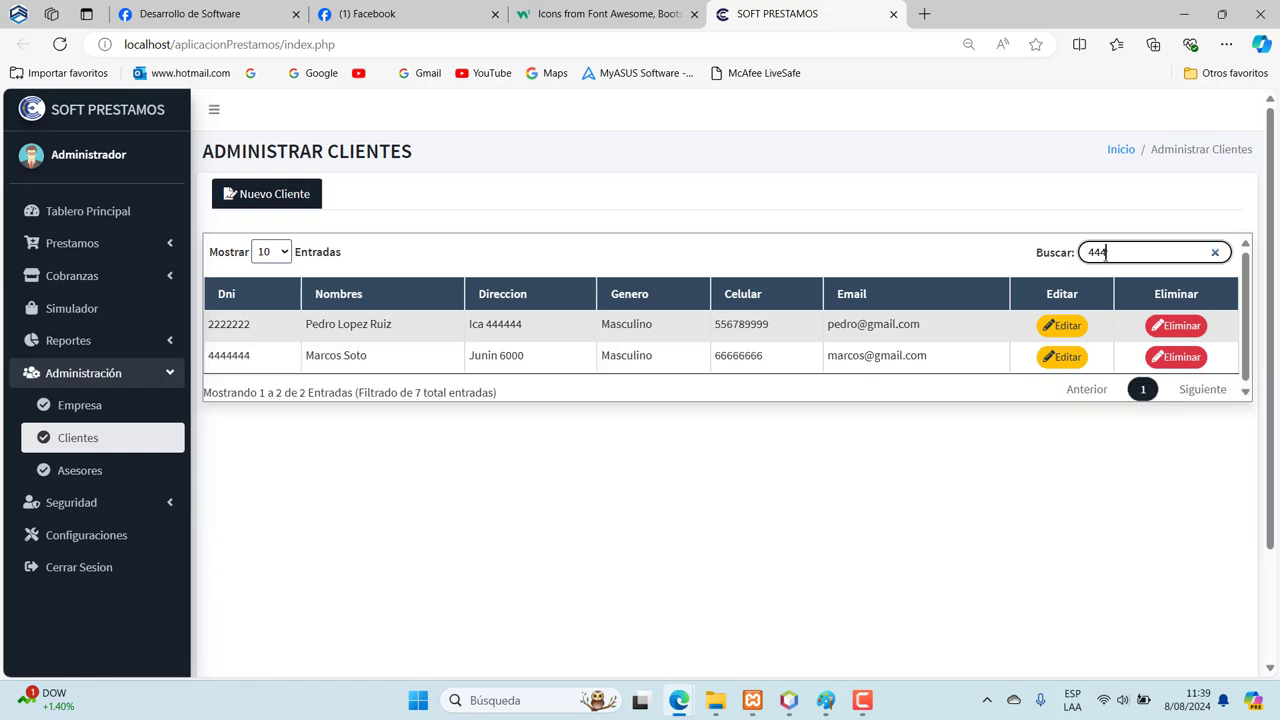
pyautogui.write('444')
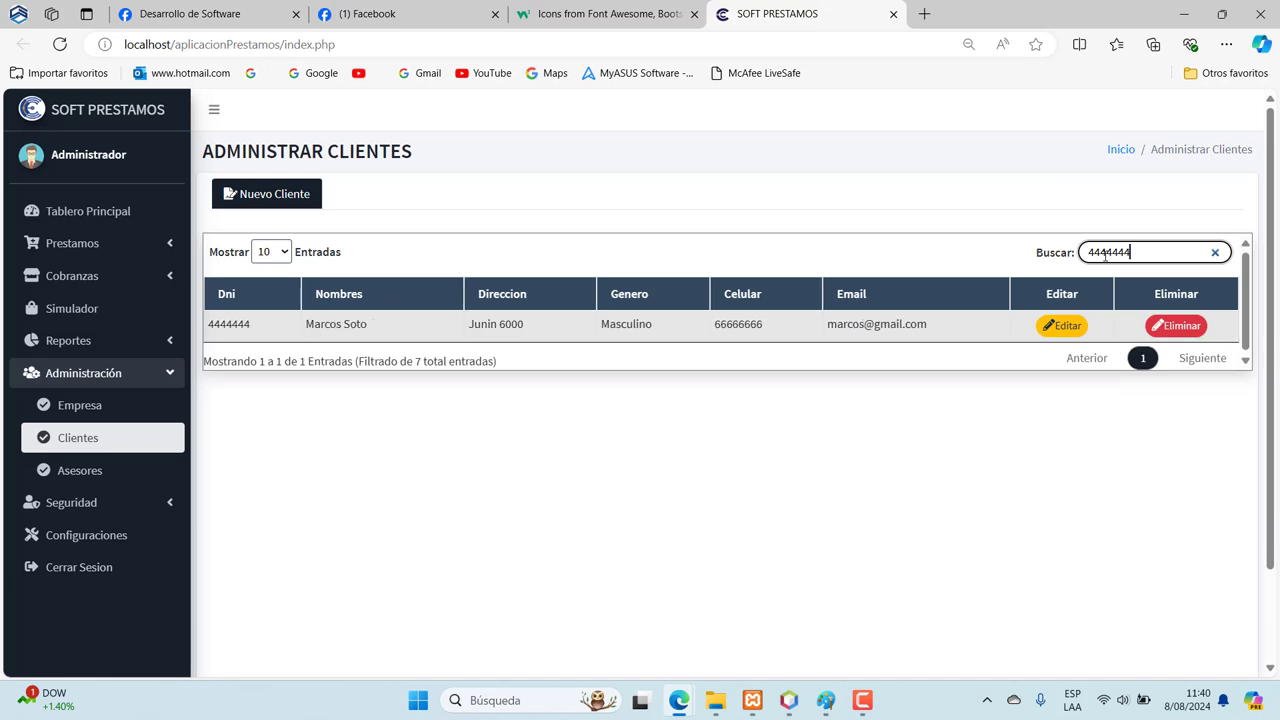
pyautogui.press('BackSpace')
pyautogui.press('BackSpace')
pyautogui.press('BackSpace')
pyautogui.press('BackSpace')
pyautogui.press('BackSpace')
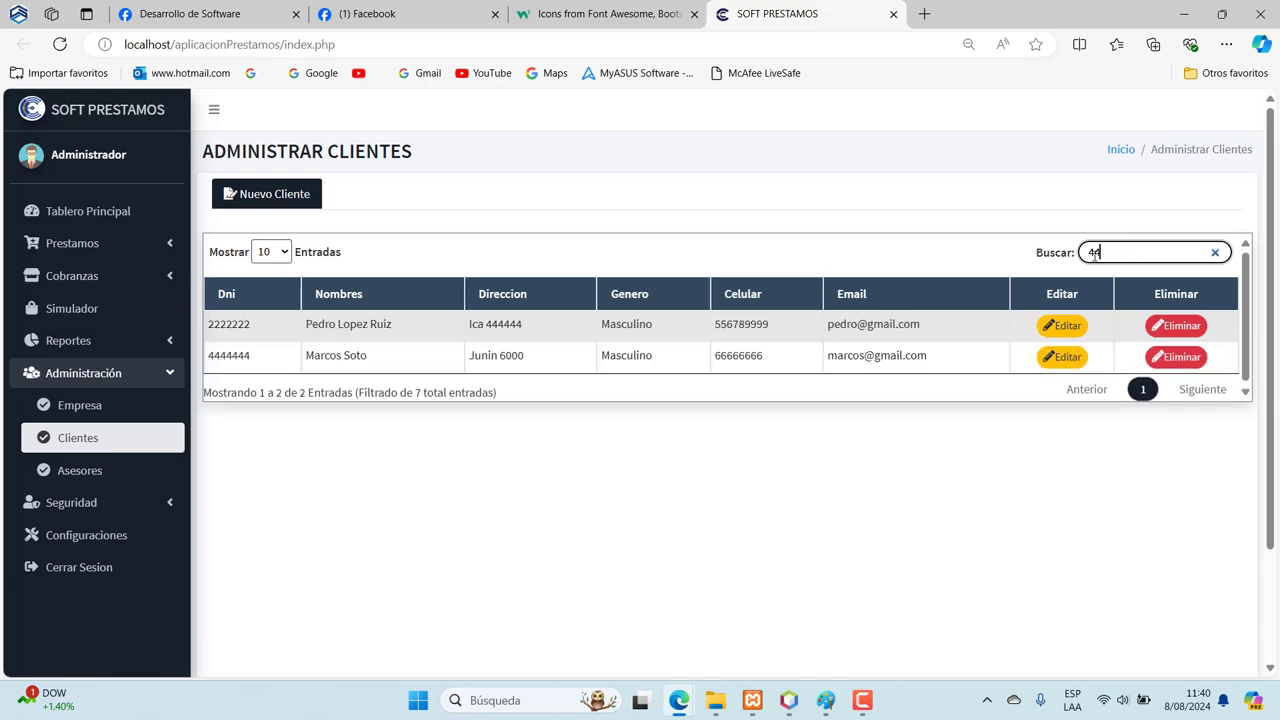
pyautogui.press('BackSpace')
pyautogui.press('BackSpace')
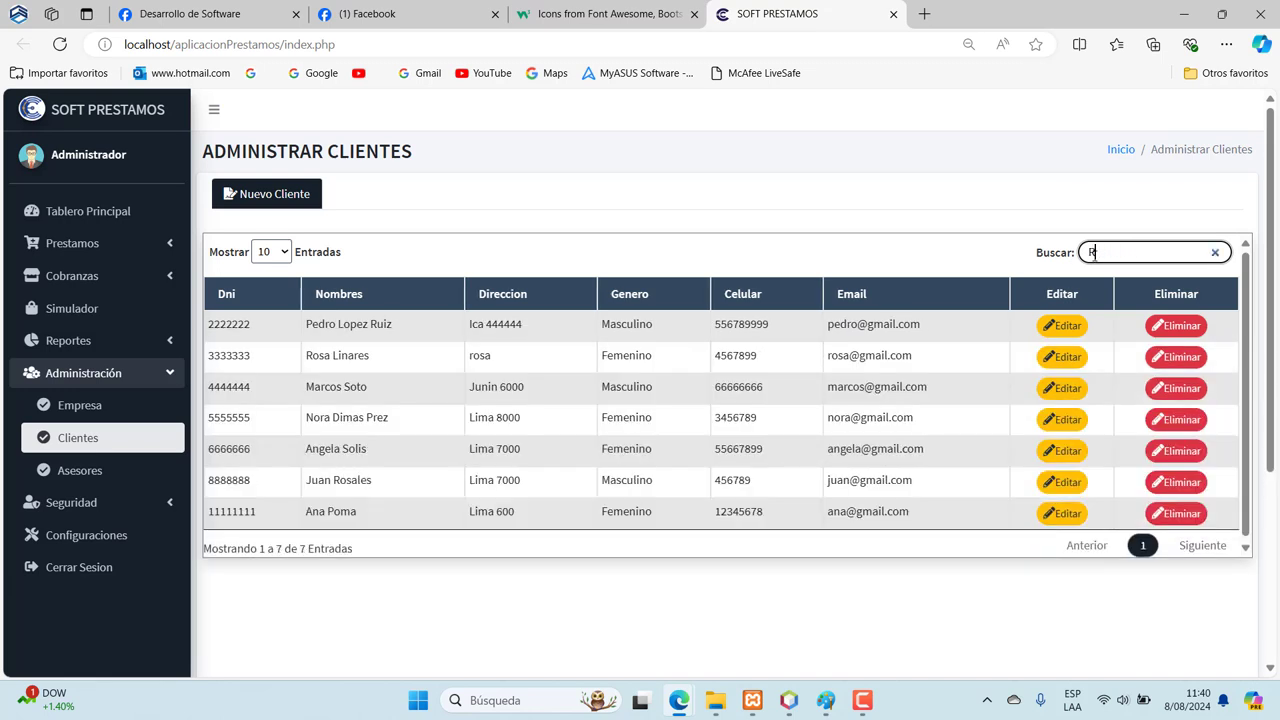
pyautogui.write('os')
pyautogui.press('BackSpace')
pyautogui.press('BackSpace')
pyautogui.press('BackSpace')
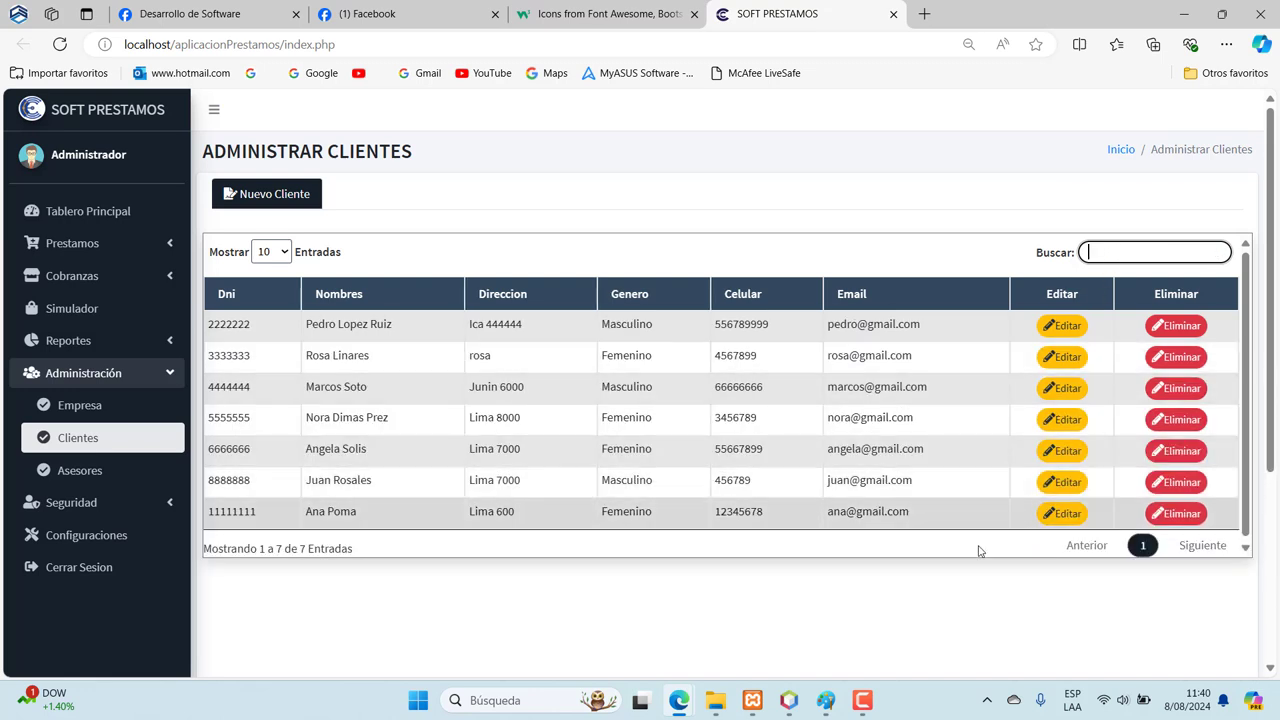